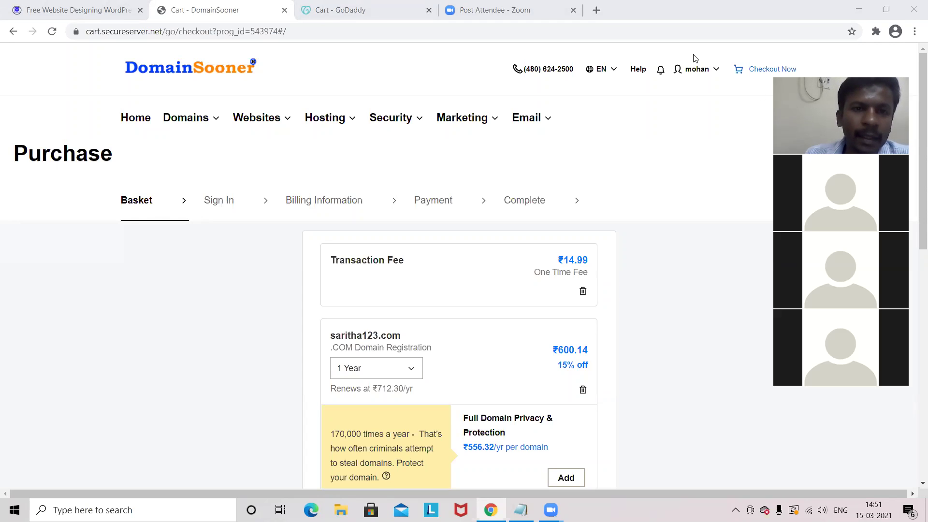
# Close the Cart - GoDaddy tab so only the DomainSooner cart tab remains
pyautogui.click(375, 24)
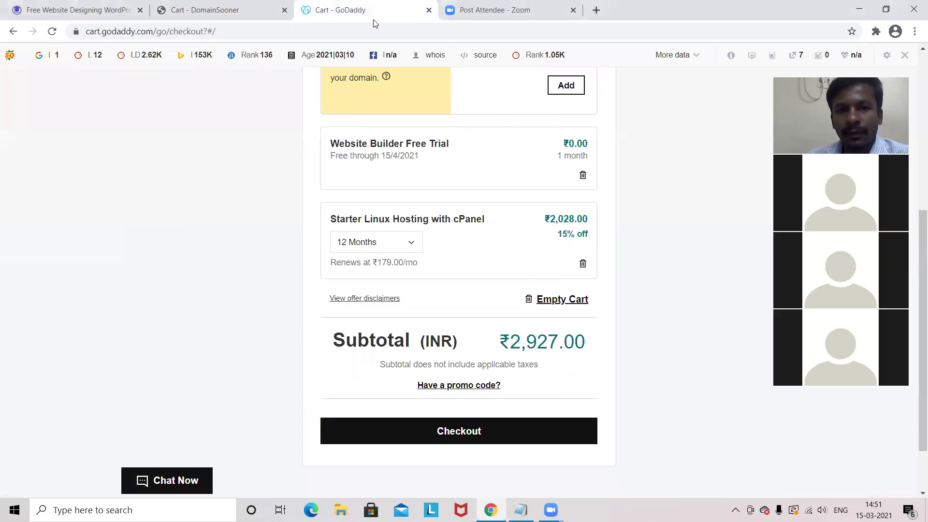
pyautogui.moveTo(374, 23); pyautogui.dragTo(216, 15)
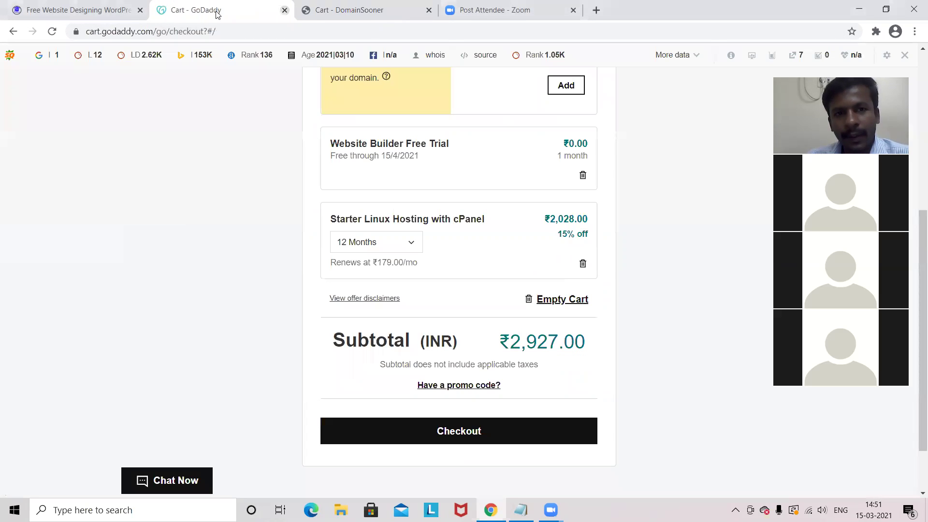
pyautogui.click(284, 10)
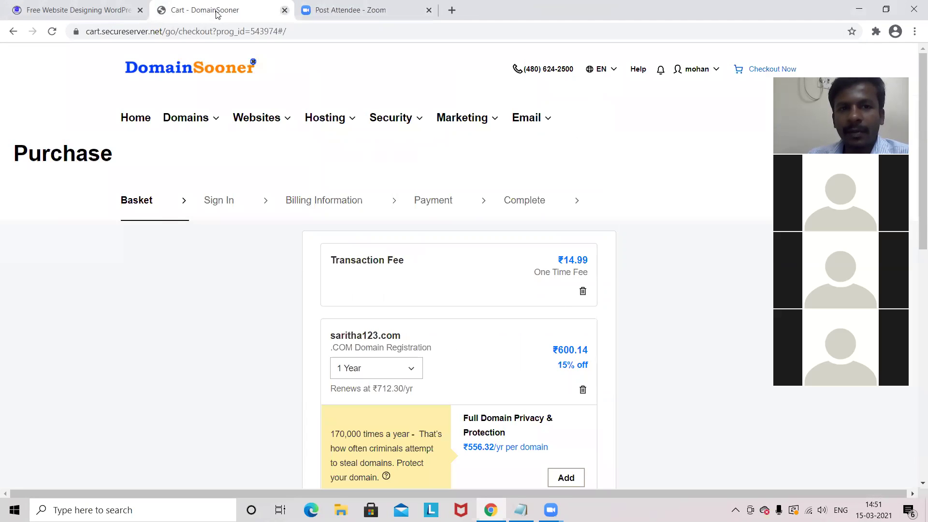
# Sign in to DomainSooner as a registered user and submit the six-digit text-message verification code
pyautogui.click(211, 71)
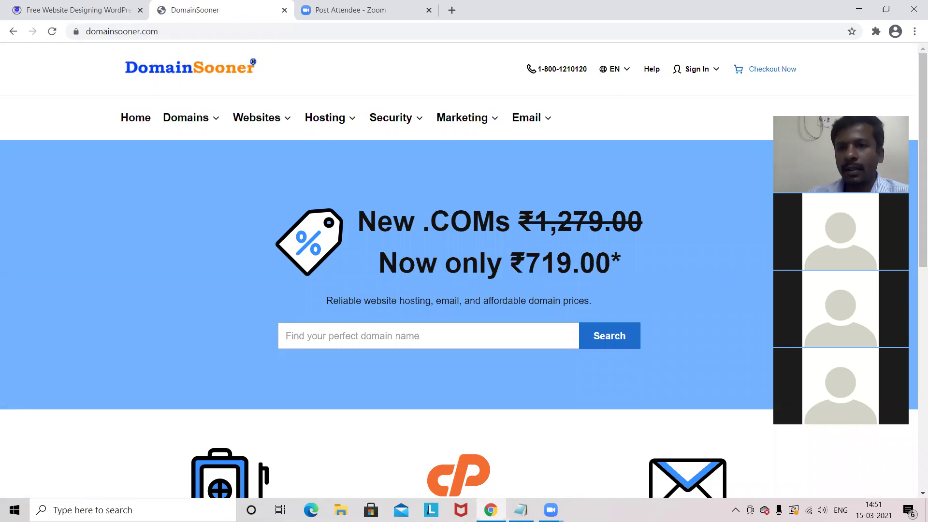
pyautogui.click(695, 70)
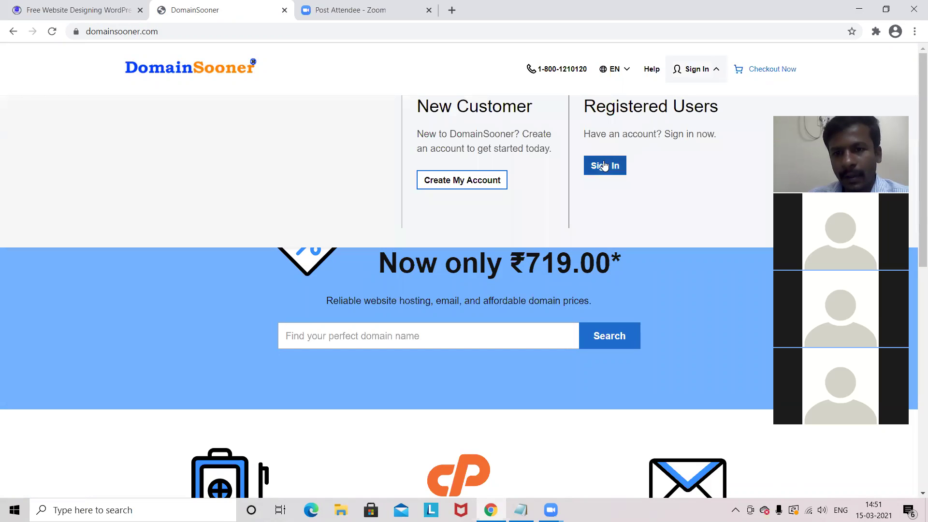
pyautogui.click(604, 165)
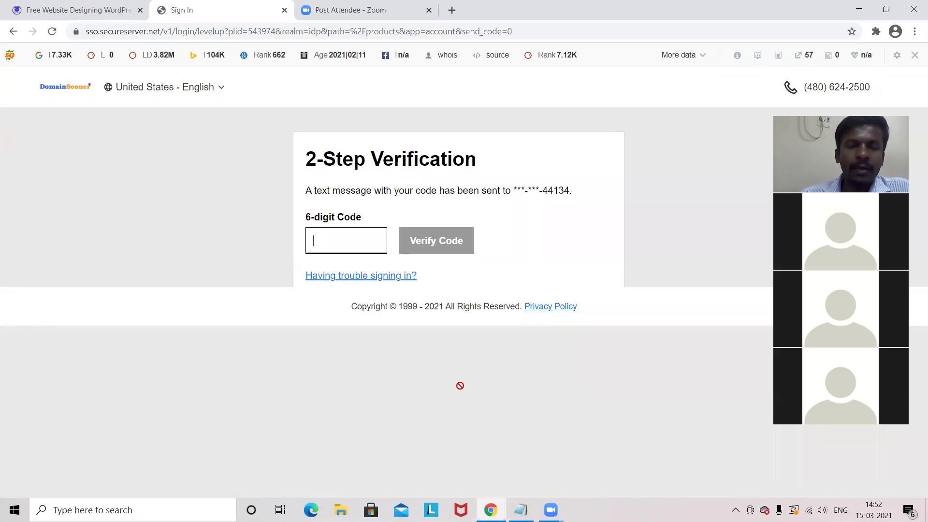
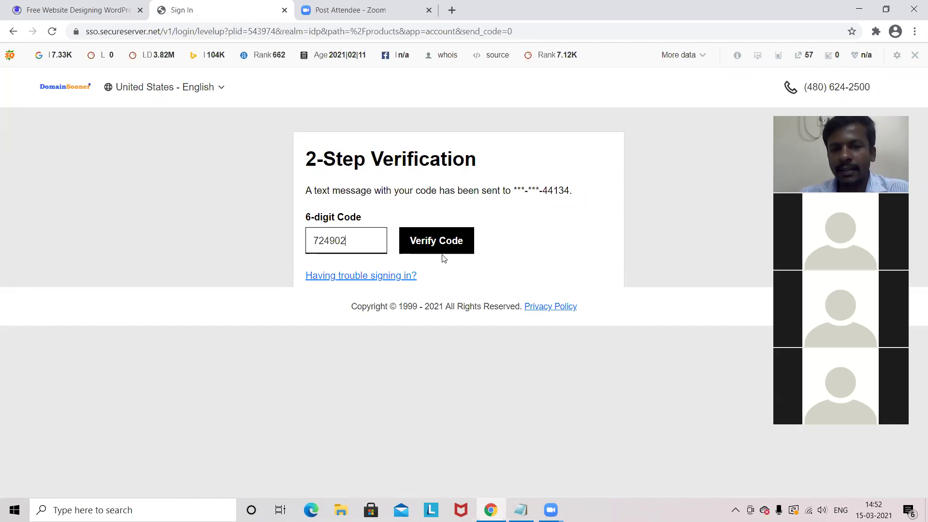
pyautogui.click(437, 239)
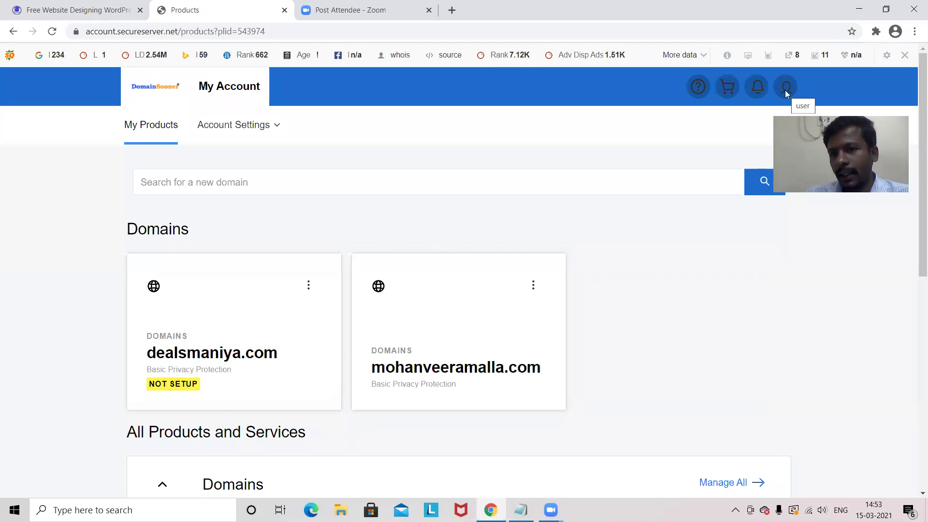
# Choose My Products from the account menu to list the owned domains
pyautogui.click(785, 90)
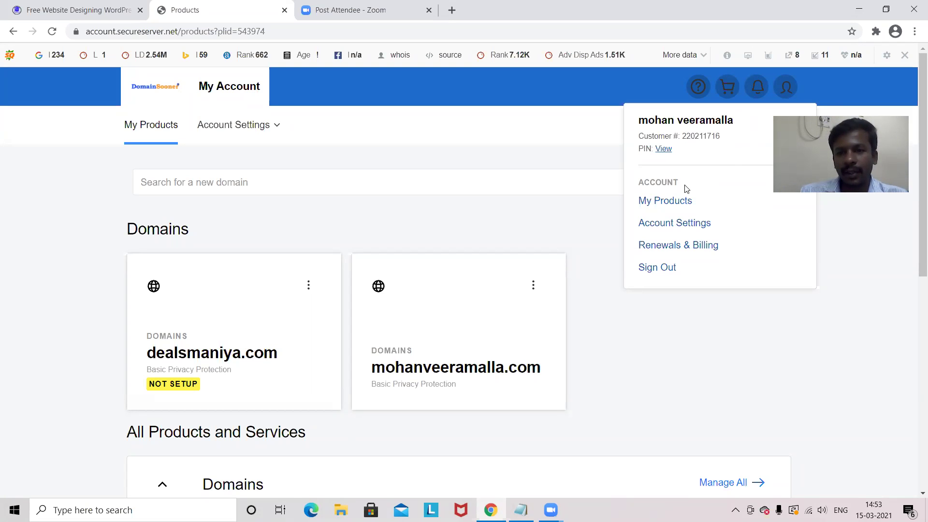
pyautogui.click(675, 201)
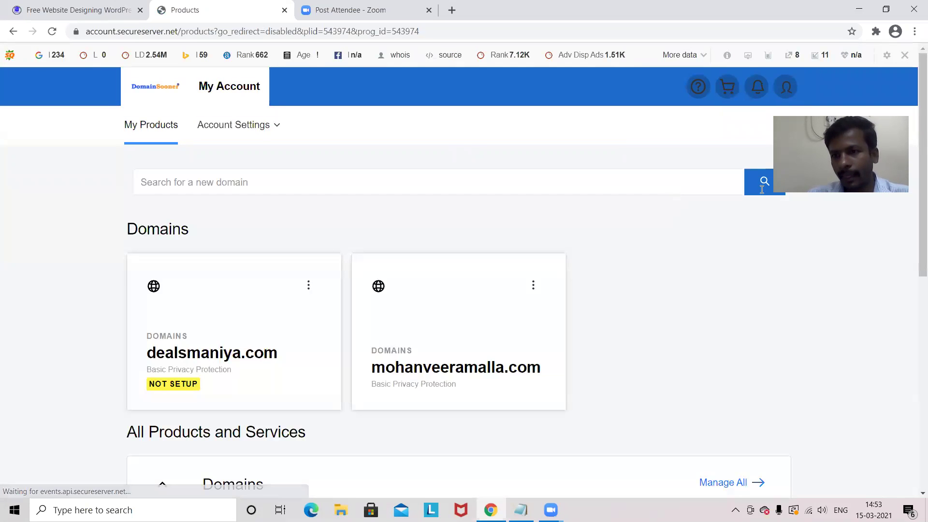
# Scroll My Products down to the Web Hosting section with the Starter Linux Hosting plan
pyautogui.moveTo(914, 93); pyautogui.dragTo(915, 318)
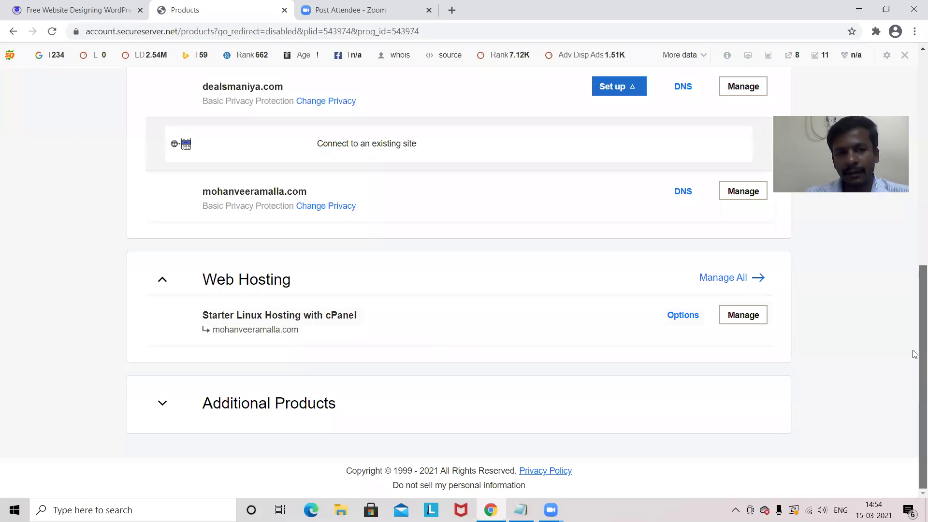
pyautogui.moveTo(915, 355); pyautogui.dragTo(911, 260)
pyautogui.scroll(3, 900, 209)
pyautogui.scroll(-5, 897, 238)
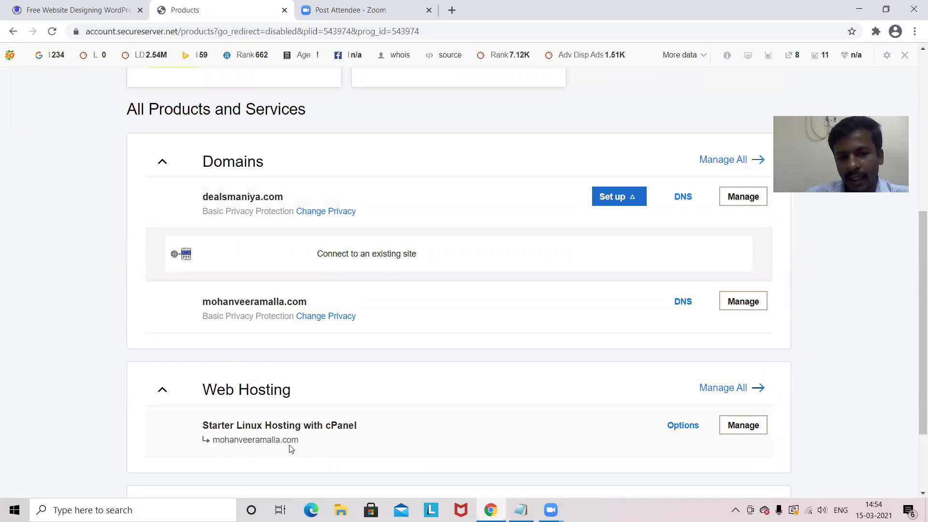
# Highlight mohanveeramalla.com under the hosting plan, then scroll through the Web Hosting products
pyautogui.moveTo(305, 444); pyautogui.dragTo(216, 444)
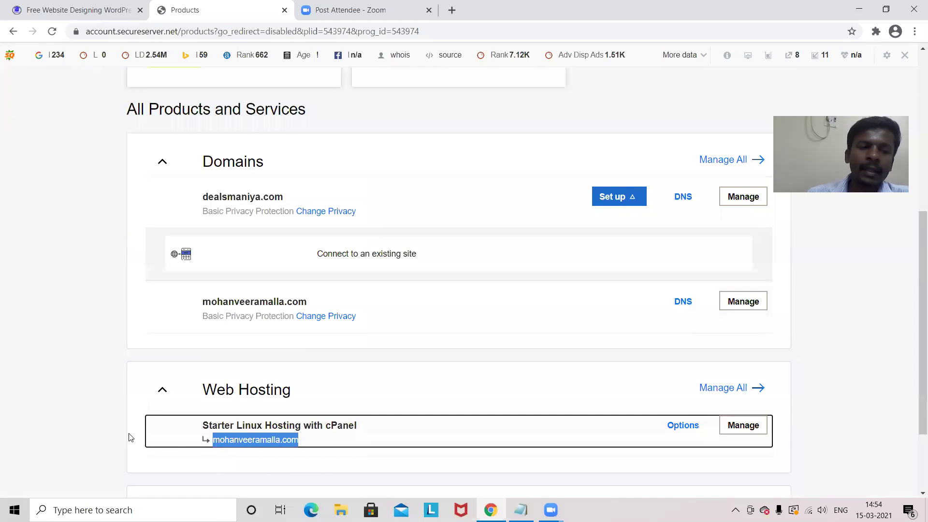
pyautogui.click(89, 432)
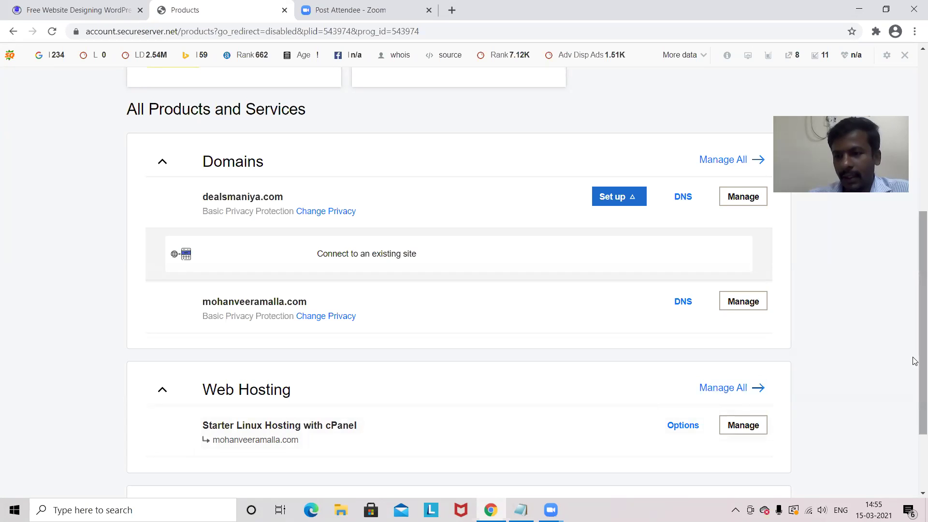
pyautogui.moveTo(915, 361); pyautogui.dragTo(915, 220)
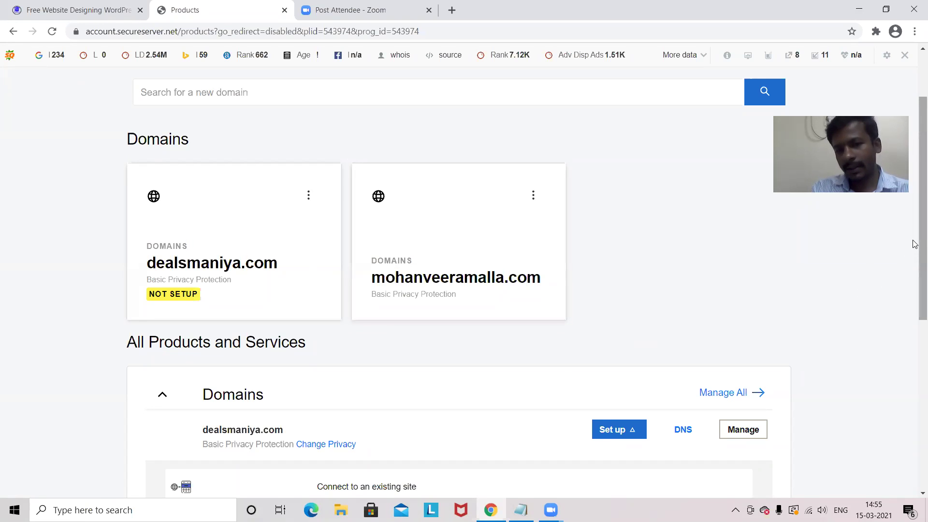
pyautogui.moveTo(915, 244); pyautogui.dragTo(913, 430)
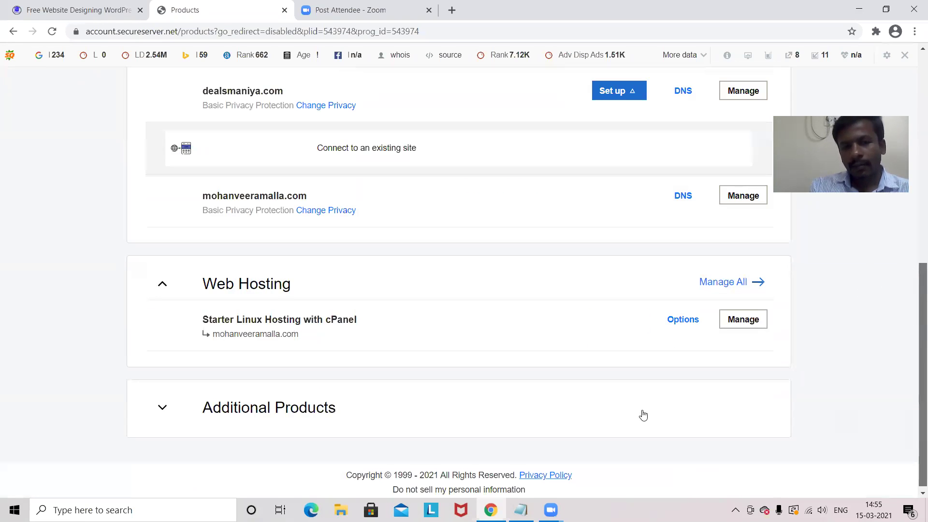
pyautogui.scroll(-1, 298, 351)
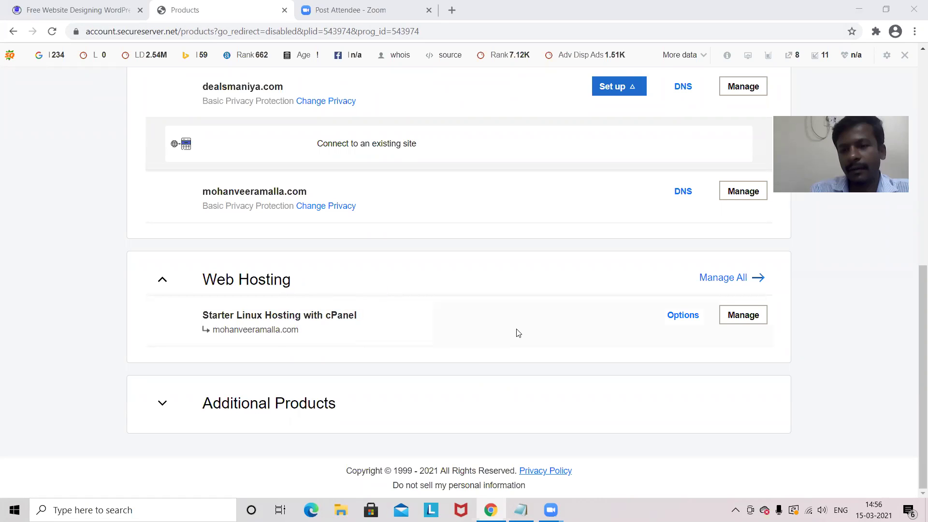
# Manage the Starter Linux Hosting plan for mohanveeramalla.com and launch its control panel
pyautogui.click(747, 314)
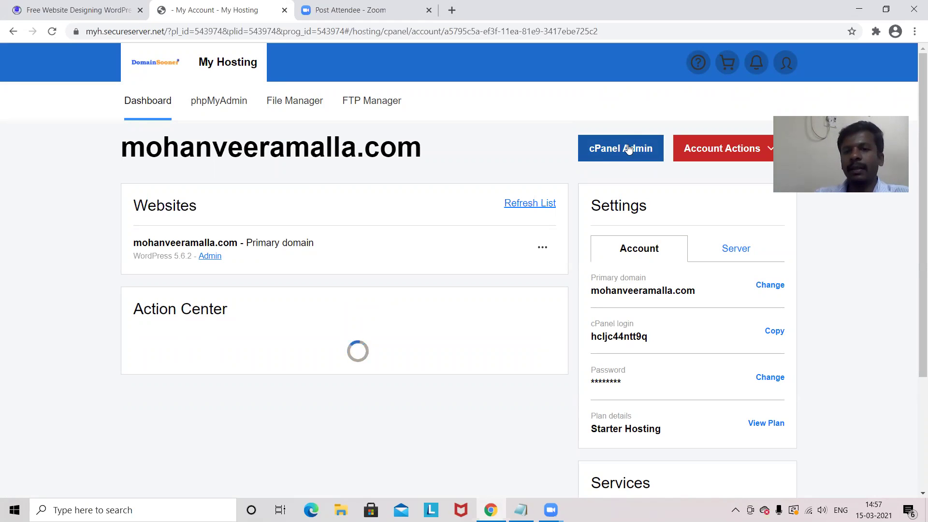
pyautogui.click(629, 146)
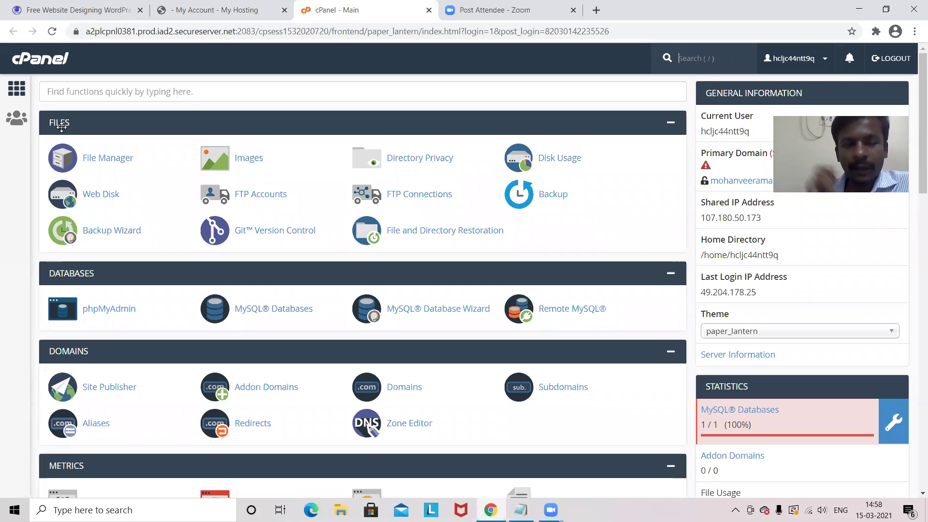
# Open cPanel's File Manager at the hosting account's home directory
pyautogui.click(104, 158)
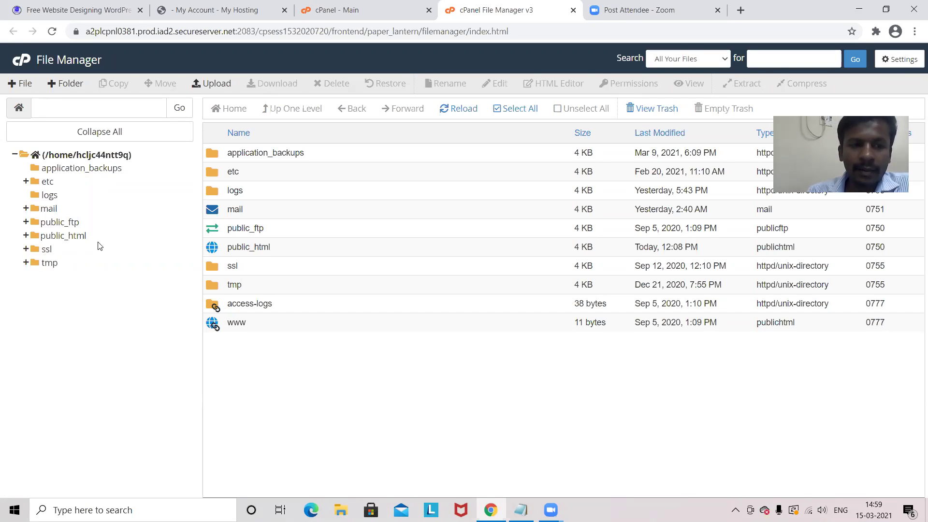
# View public_html's WordPress files, including wp-config.php, then return to the cPanel home tab
pyautogui.click(63, 235)
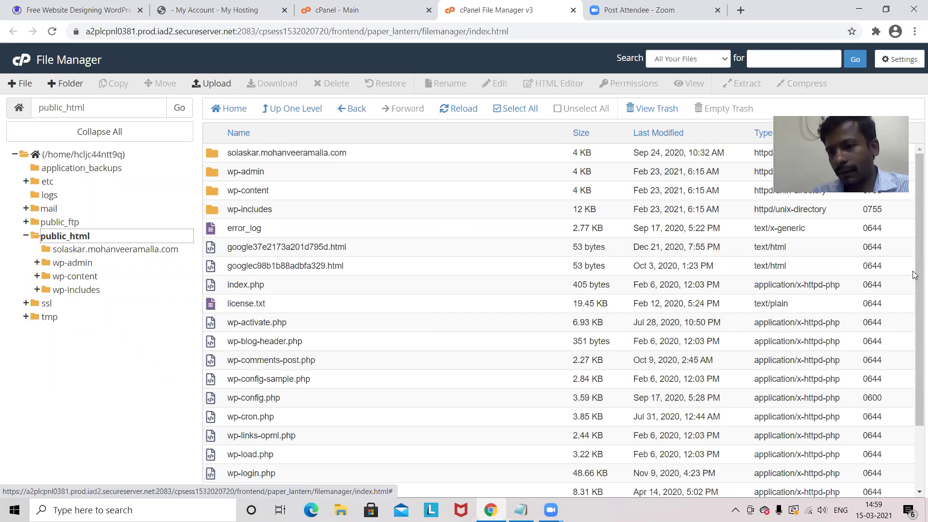
pyautogui.scroll(-2, 914, 270)
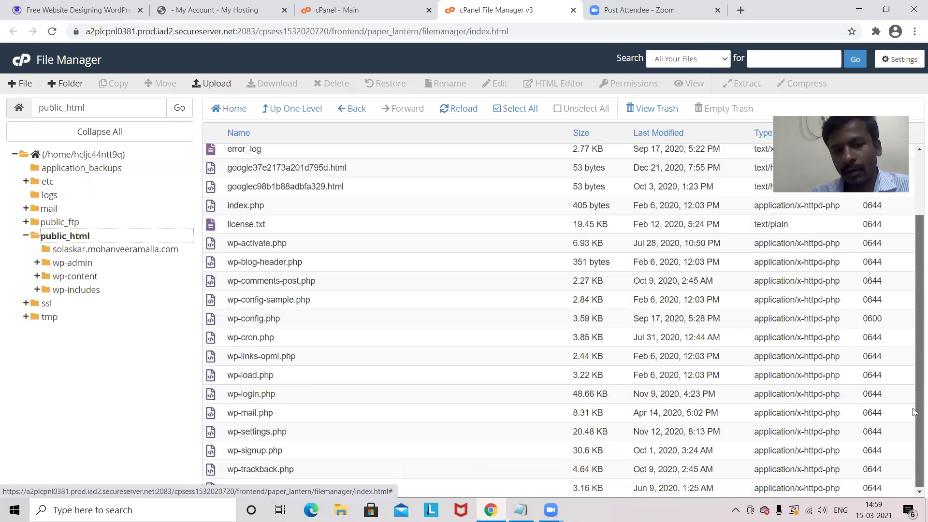
pyautogui.scroll(1, 914, 272)
pyautogui.scroll(1, 914, 273)
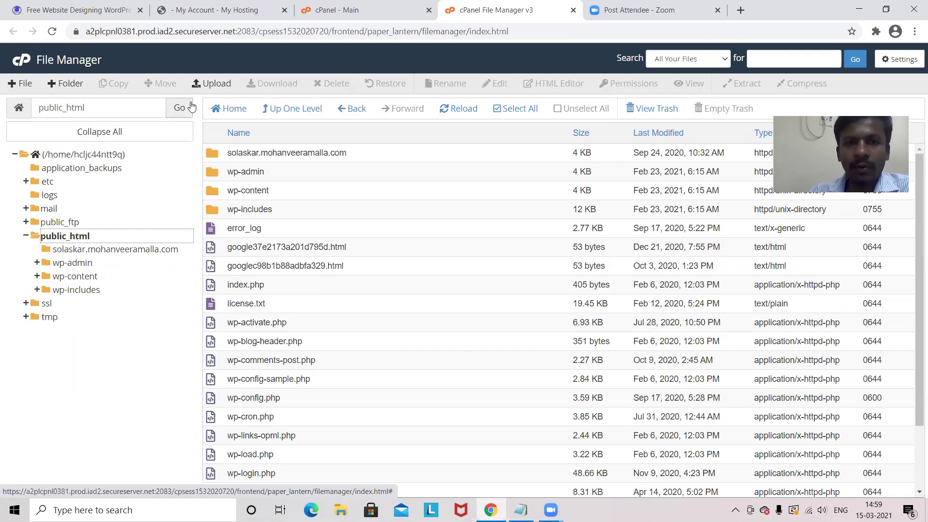
pyautogui.click(319, 21)
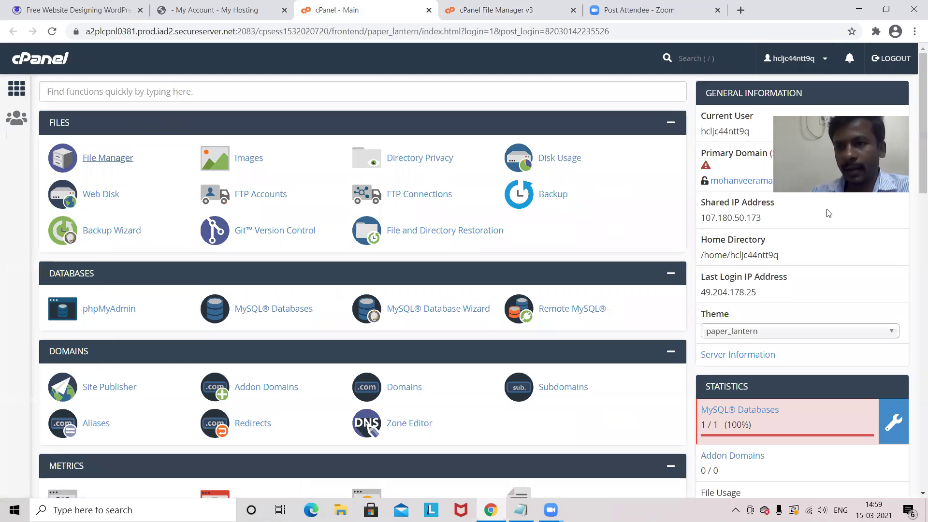
# Glance over the cPanel home page, then go back to the public_html file listing
pyautogui.scroll(-1, 915, 122)
pyautogui.scroll(1, 915, 122)
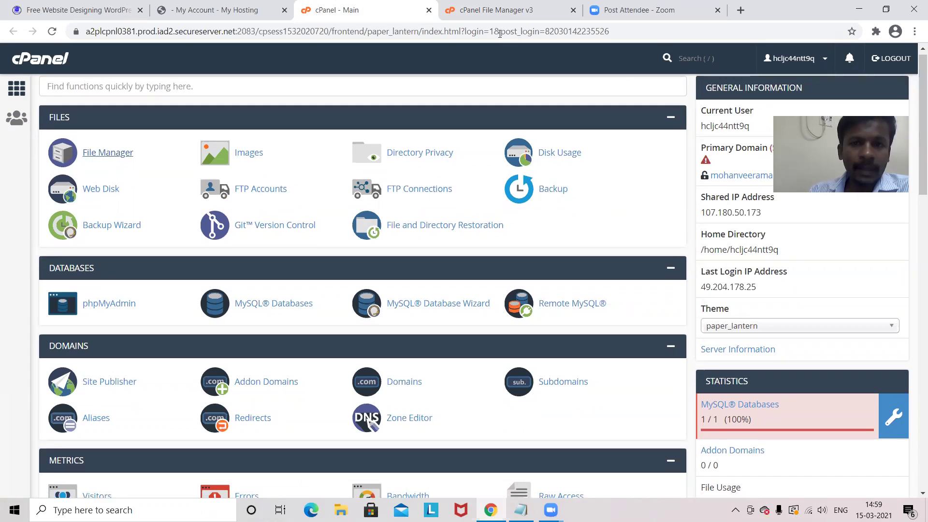
pyautogui.click(492, 20)
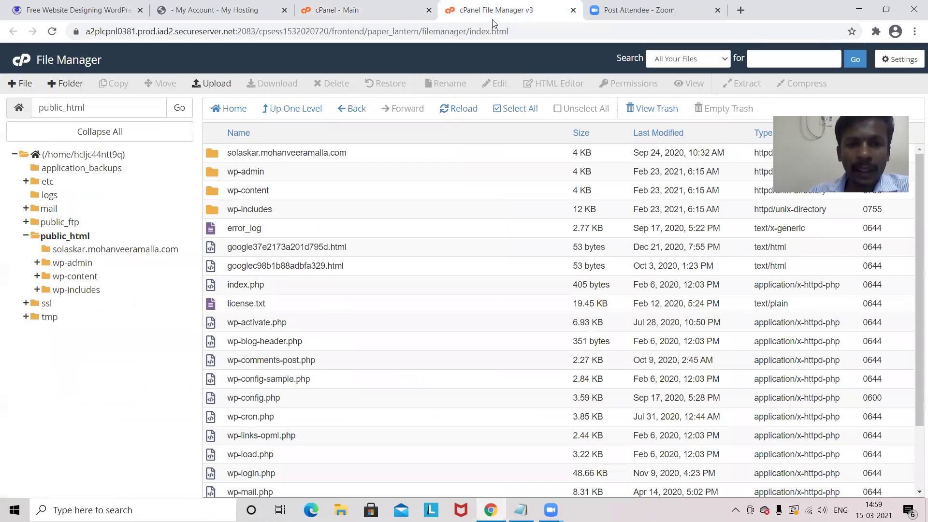
# Select error_log in public_html, then switch back to the cPanel - Main tab
pyautogui.click(271, 230)
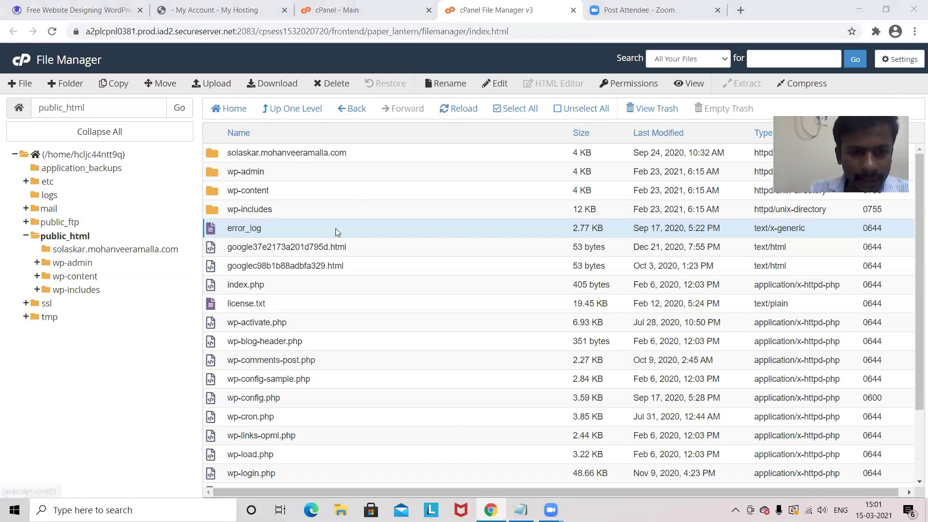
pyautogui.hotkey('ctrl', 'shift', 'Tab')
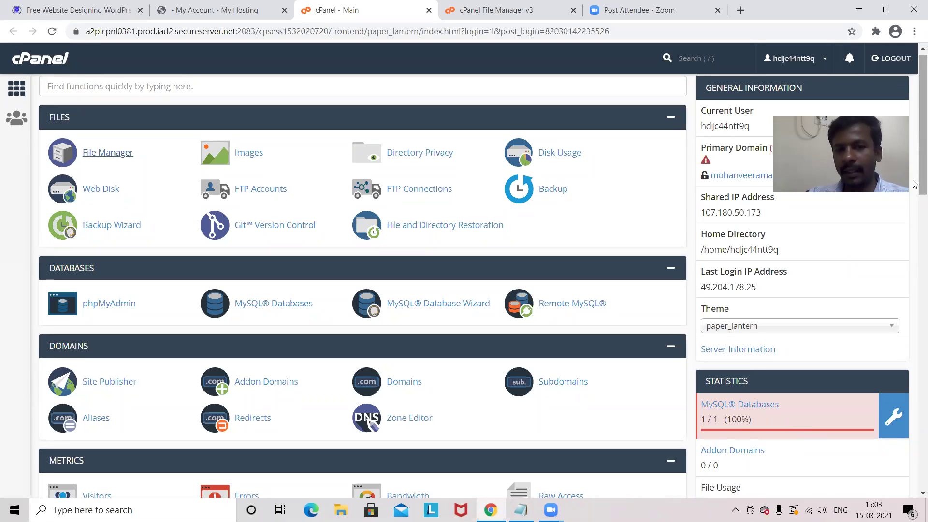
# Scroll the cPanel dashboard down to the Domains, Metrics and Software tool groups
pyautogui.moveTo(915, 183); pyautogui.dragTo(915, 237)
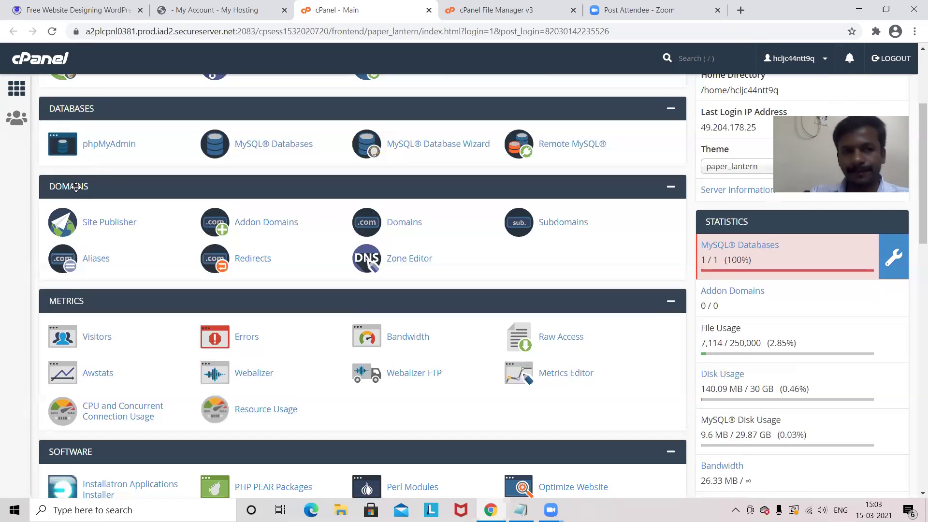
pyautogui.click(85, 11)
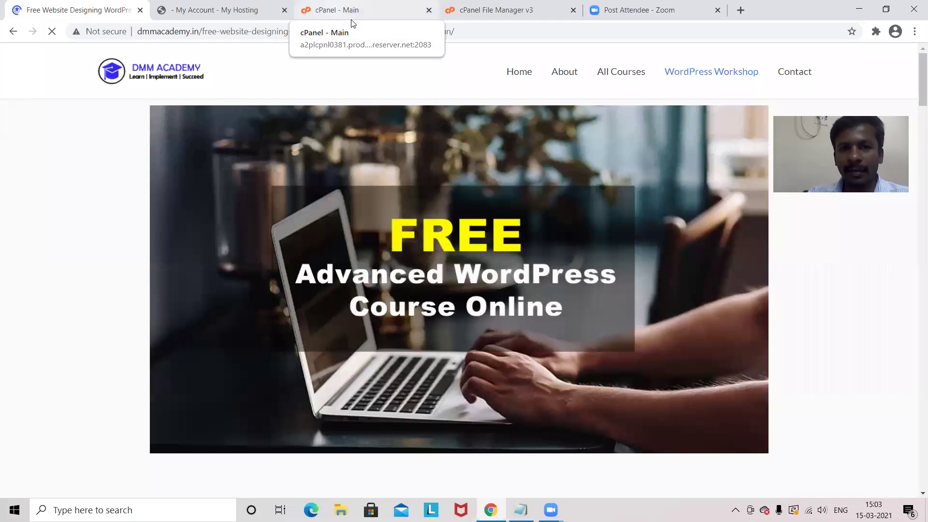
pyautogui.click(352, 20)
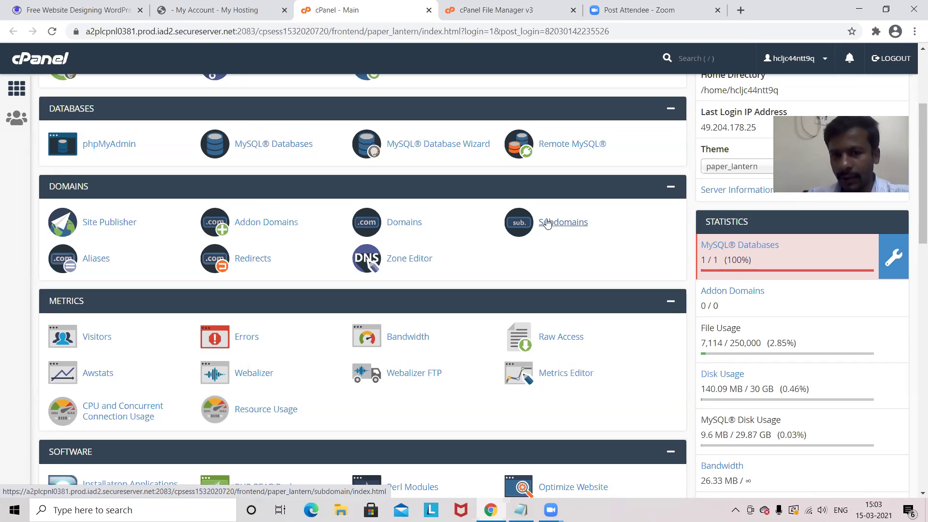
# Open Subdomains and enter a new subdomain name so its public_html document root auto-fills
pyautogui.click(547, 224)
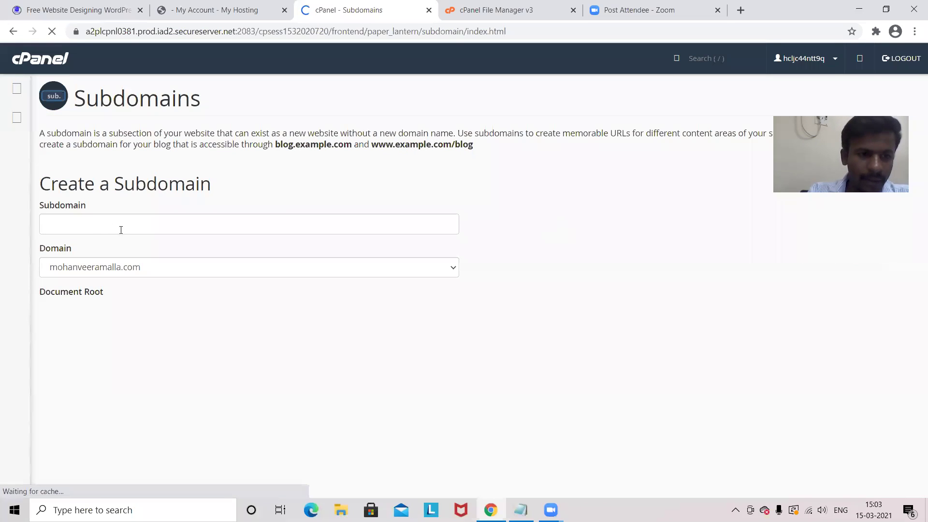
pyautogui.click(73, 224)
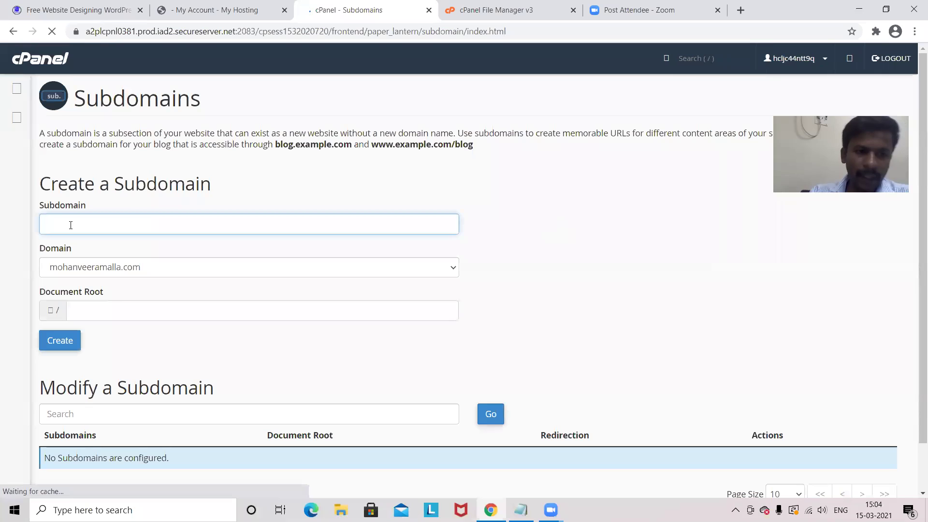
pyautogui.write('sd')
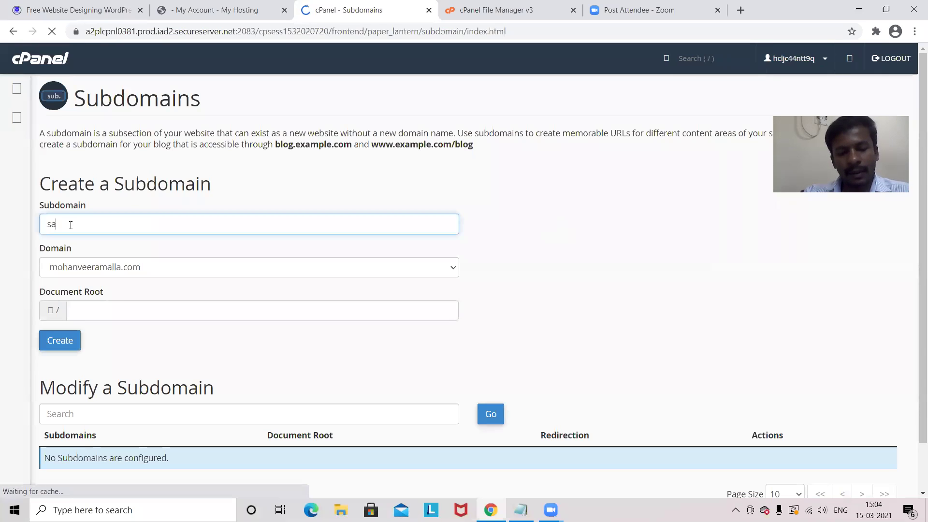
pyautogui.press('BackSpace')
pyautogui.press('BackSpace')
pyautogui.write('di')
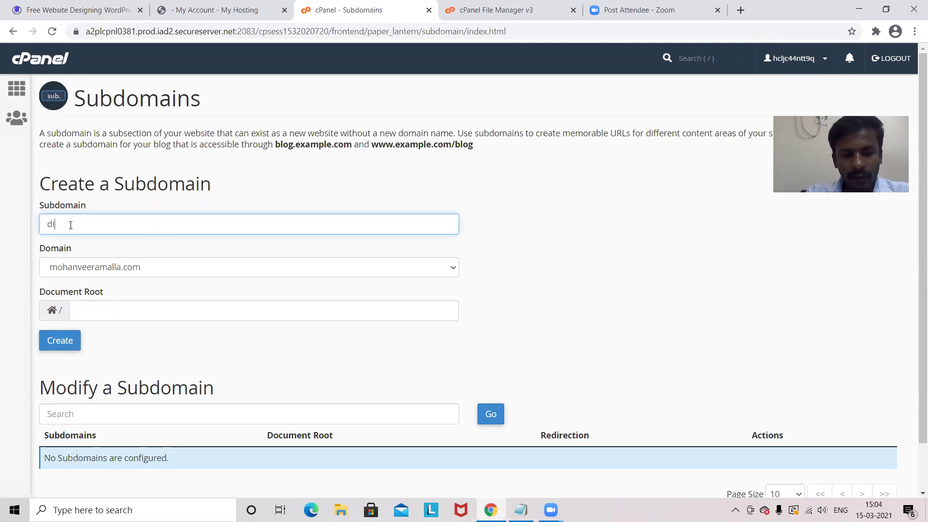
pyautogui.write('vyasri')
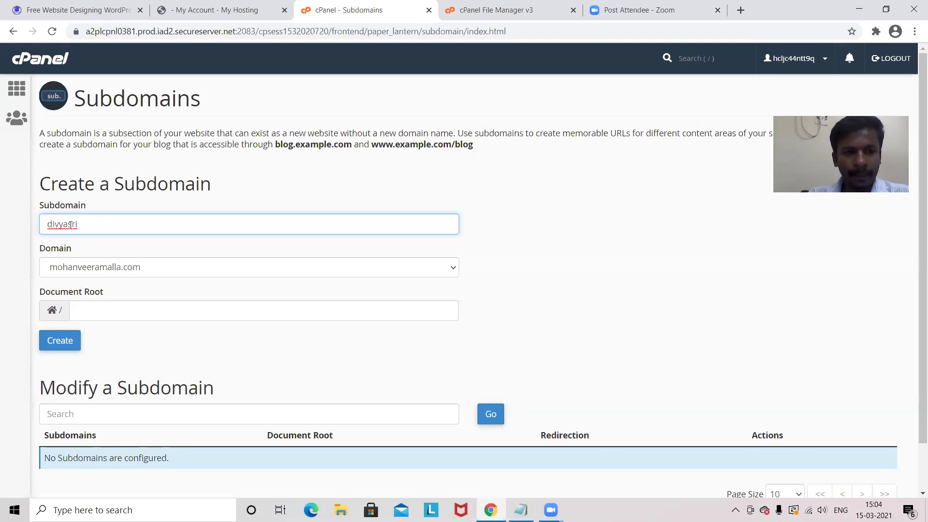
pyautogui.click(279, 197)
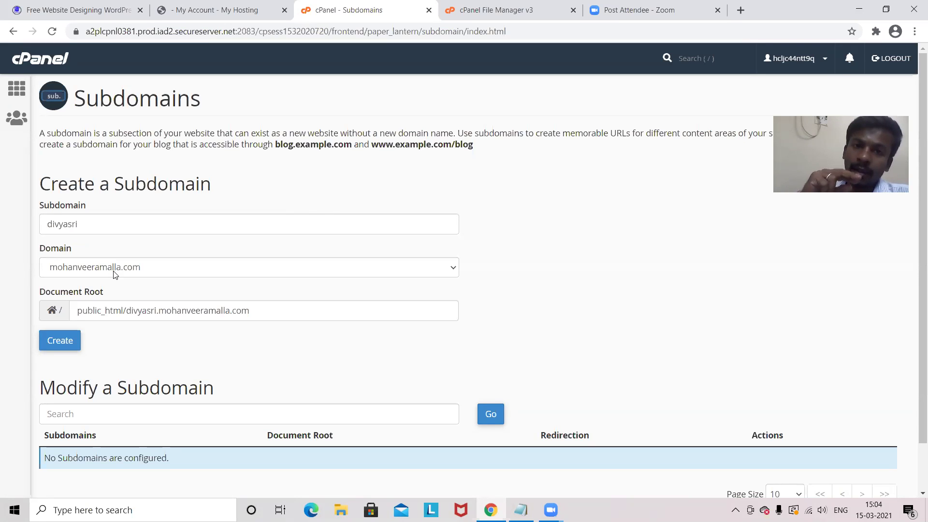
# Check the Domain dropdown, keeping the account's main domain as the parent
pyautogui.click(452, 270)
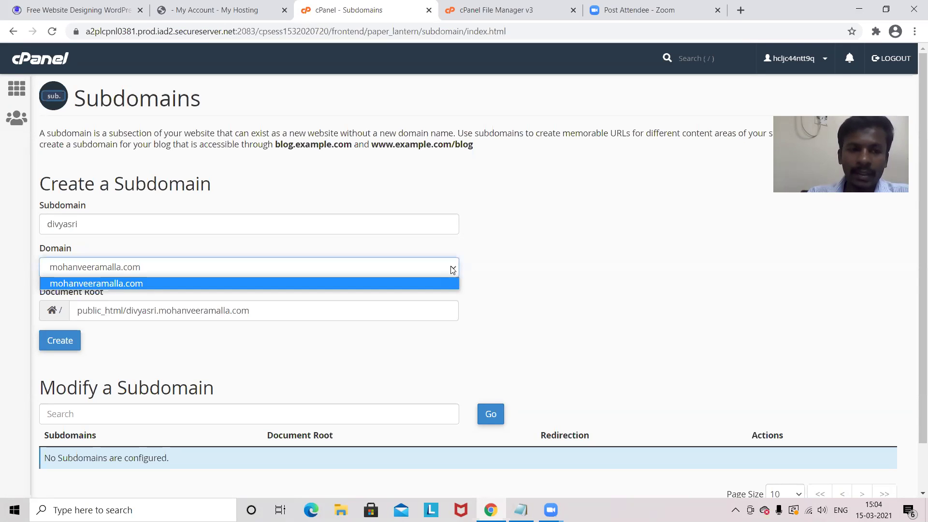
pyautogui.click(441, 270)
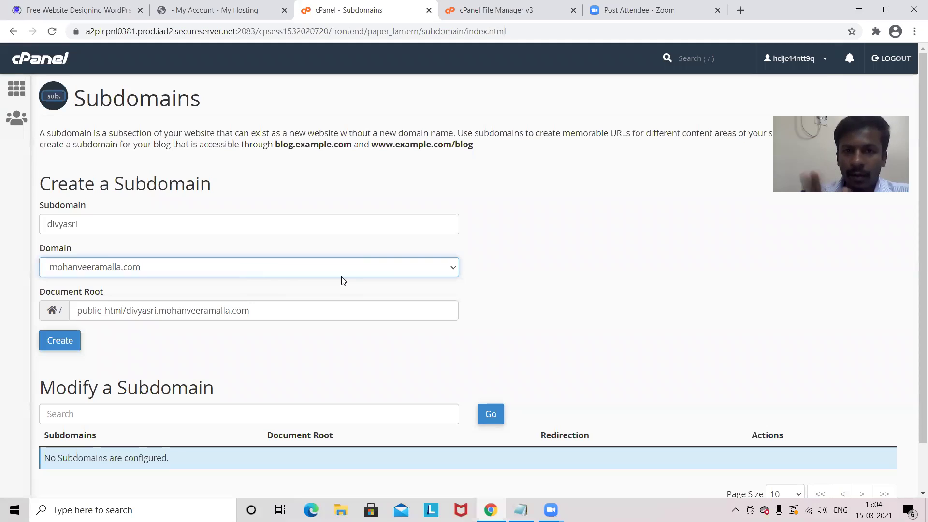
pyautogui.click(397, 265)
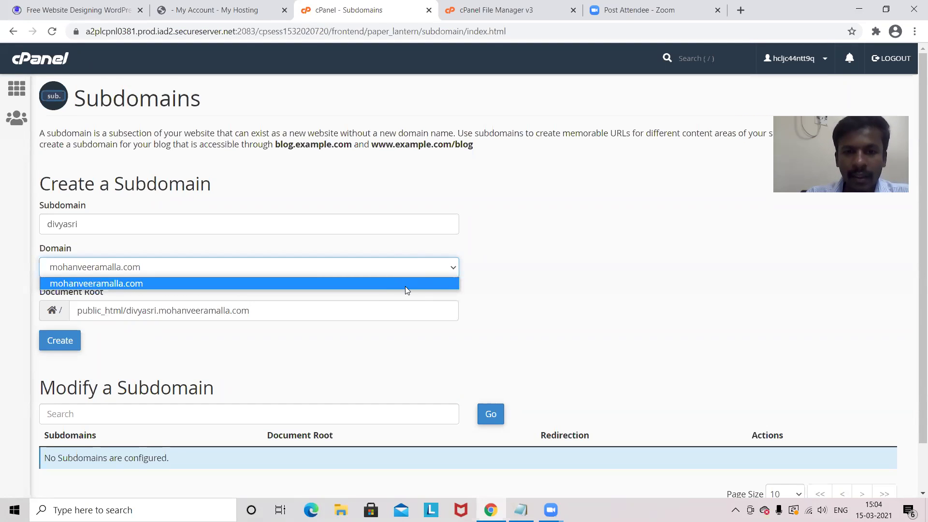
pyautogui.click(487, 271)
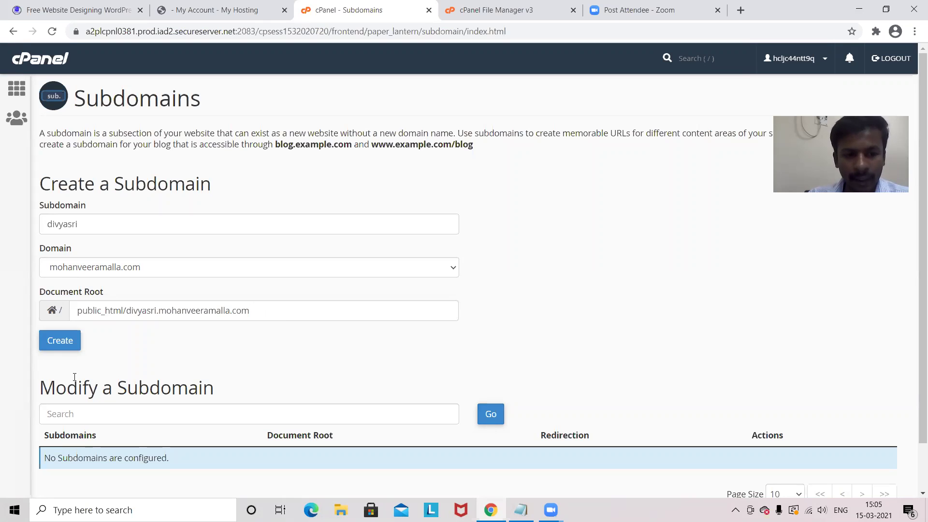
# Scroll to the bottom of the Subdomains page, then return to the File Manager's public_html listing
pyautogui.moveTo(913, 288); pyautogui.dragTo(914, 406)
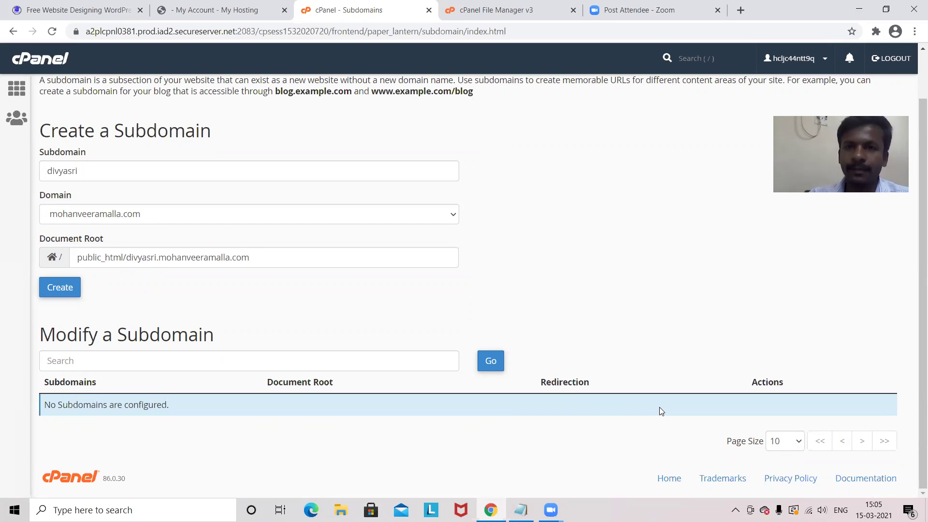
pyautogui.click(474, 19)
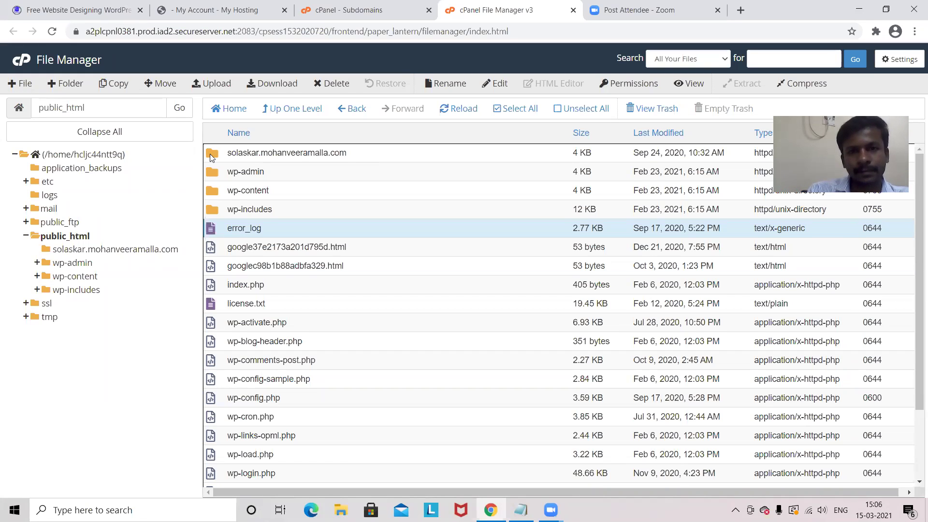
# Return to the Subdomains tab and reload it so it lands on cPanel home
pyautogui.click(313, 20)
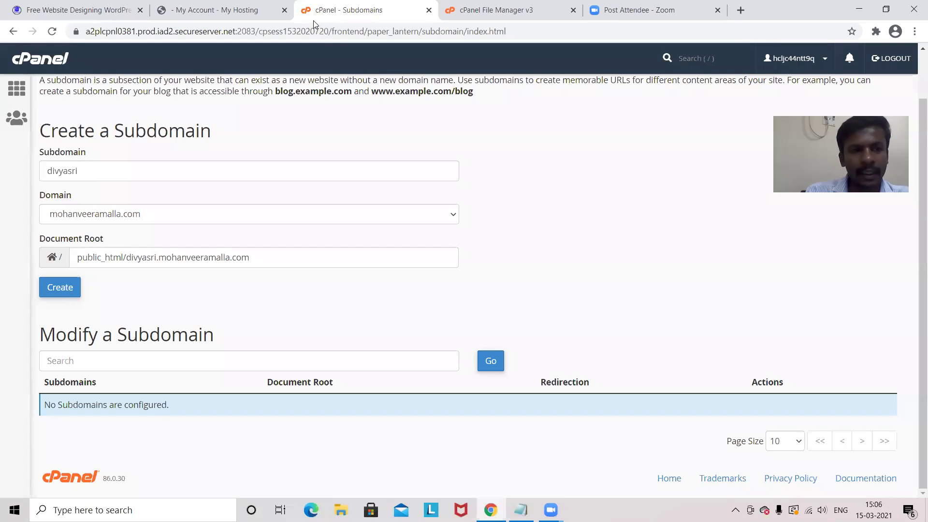
pyautogui.press('F5')
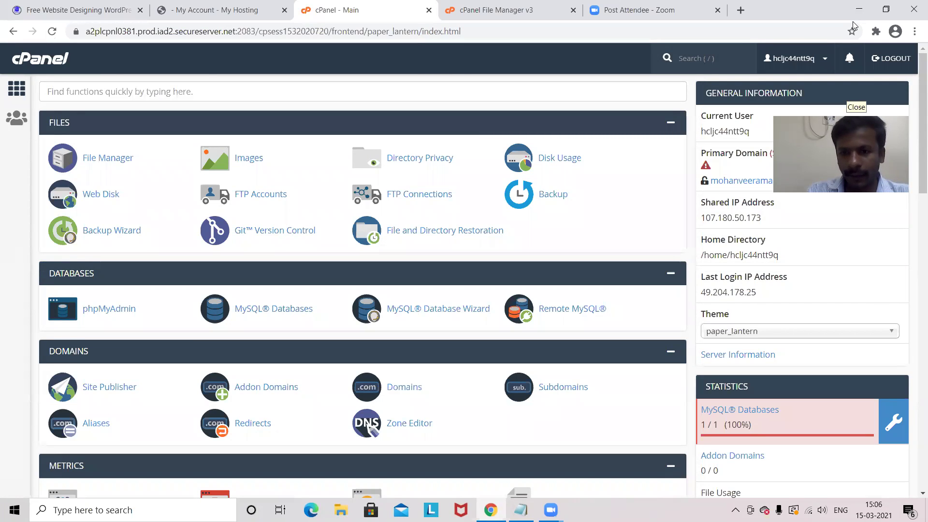
pyautogui.click(886, 116)
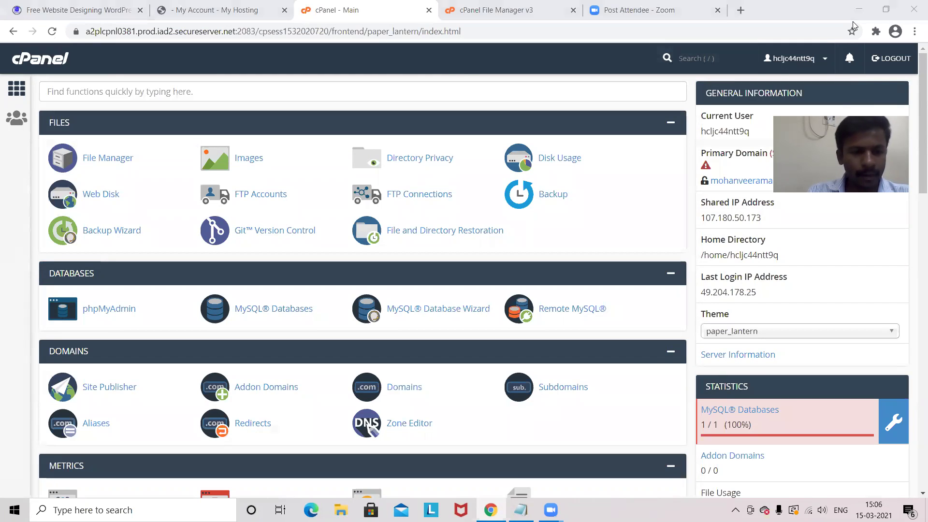
pyautogui.moveTo(913, 111); pyautogui.dragTo(914, 200)
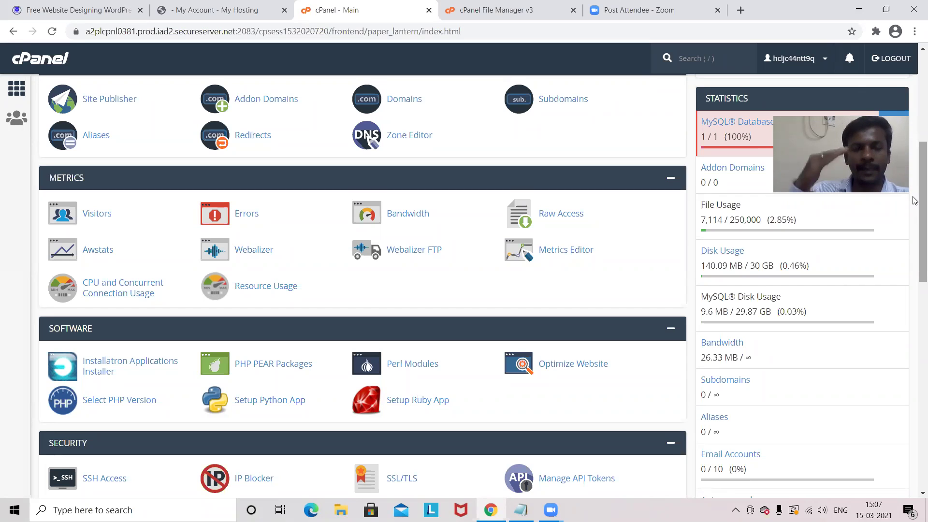
pyautogui.press('/')
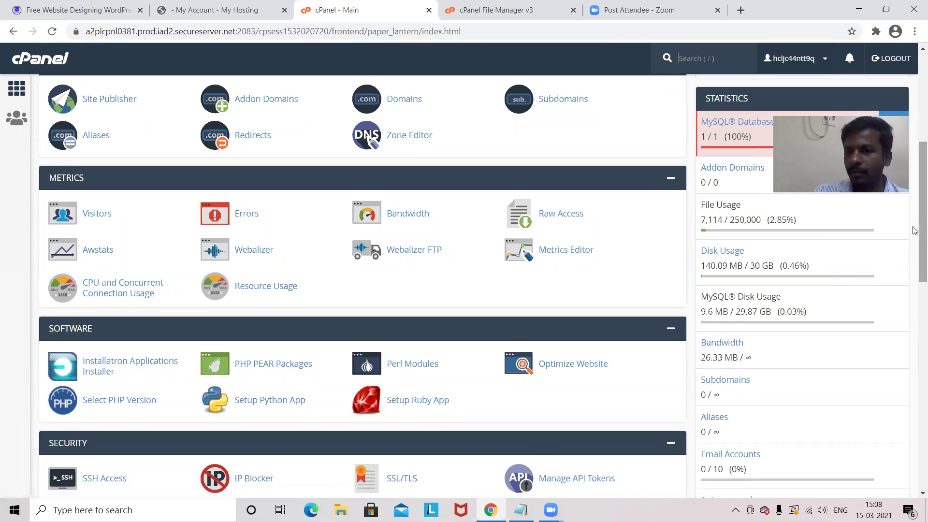
pyautogui.press('/')
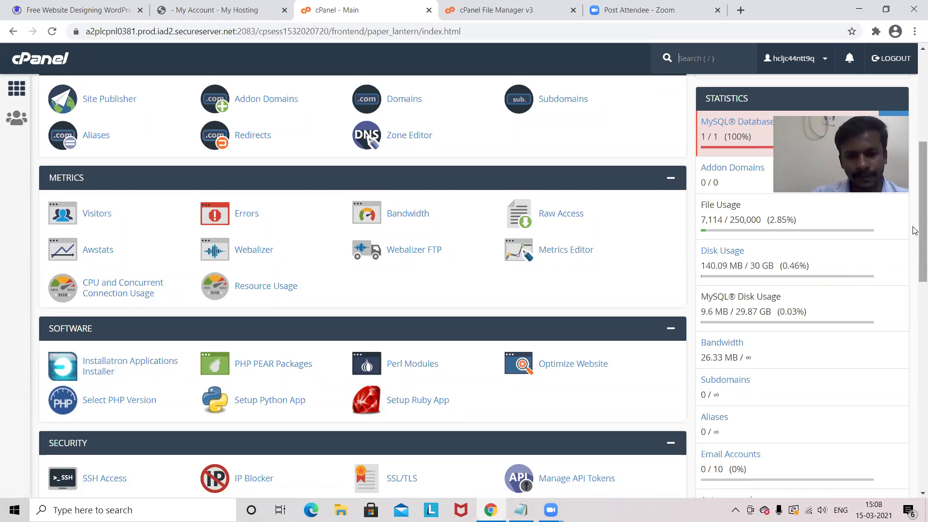
pyautogui.scroll(-2, 915, 242)
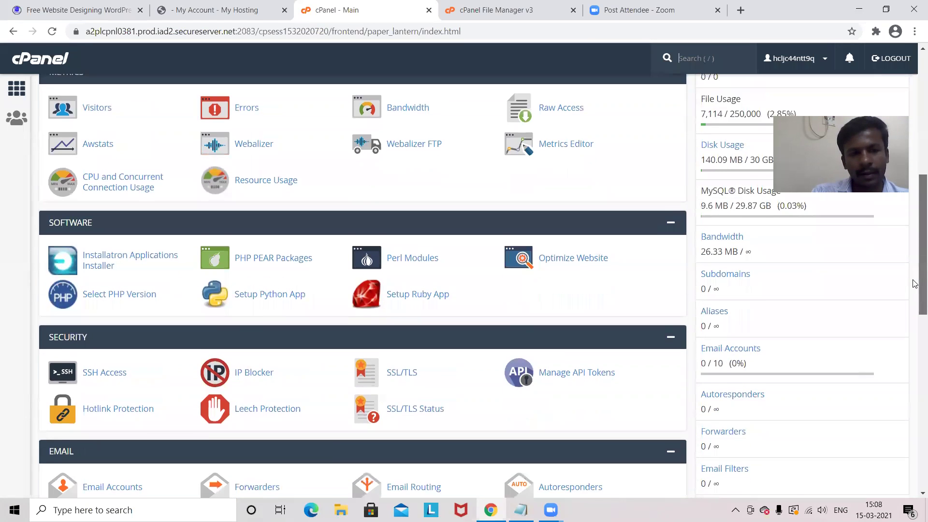
pyautogui.scroll(-1, 915, 284)
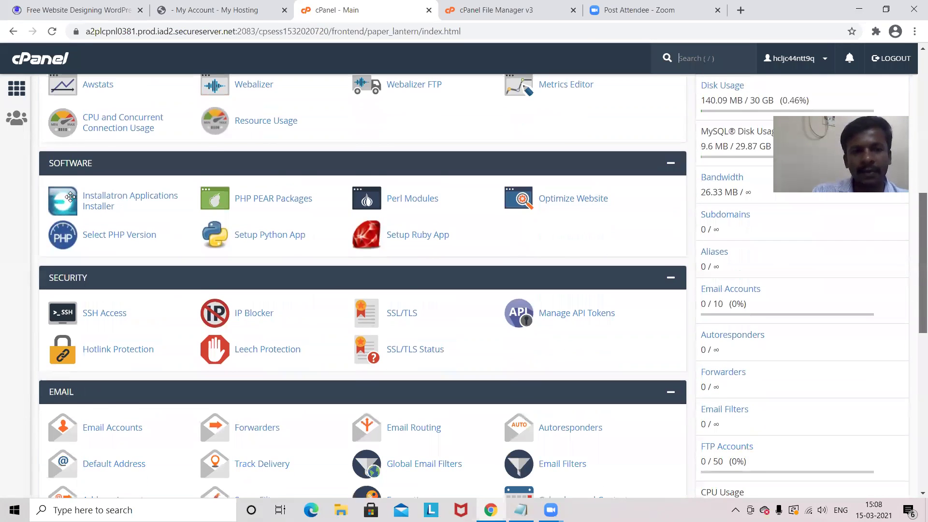
pyautogui.scroll(-1, 70, 197)
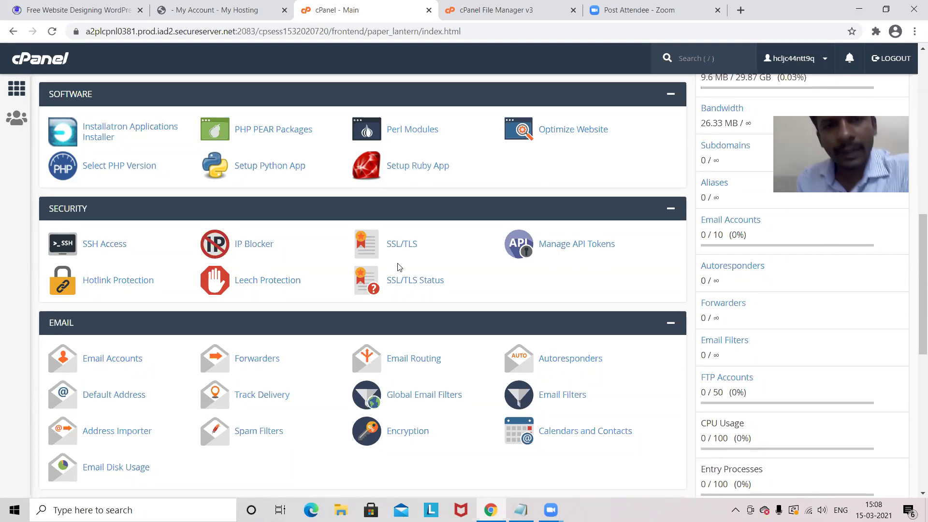
pyautogui.press('/')
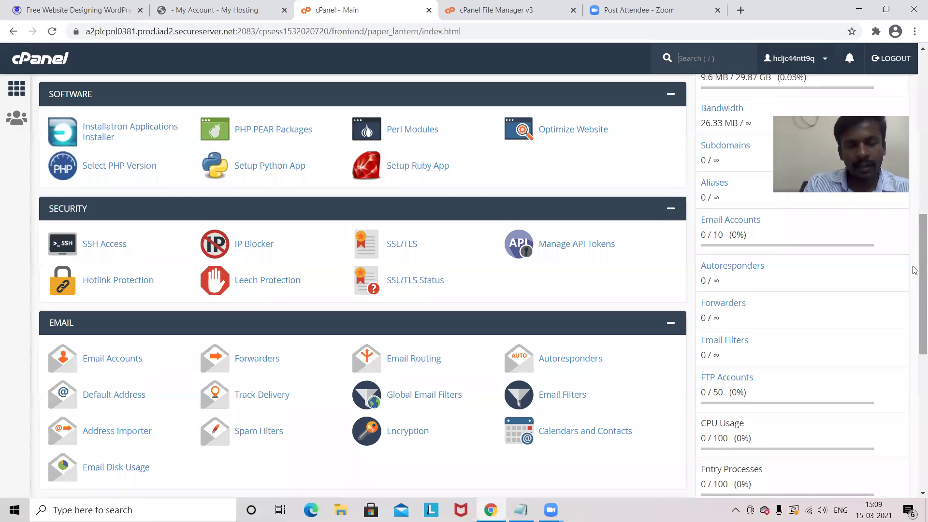
pyautogui.scroll(-2, 915, 270)
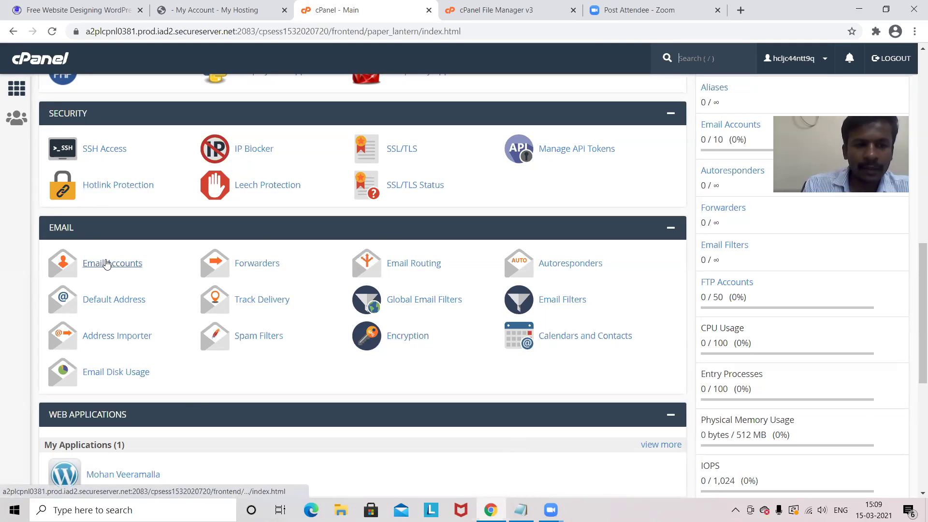
# Open Email Accounts from the Email section of cPanel
pyautogui.click(107, 263)
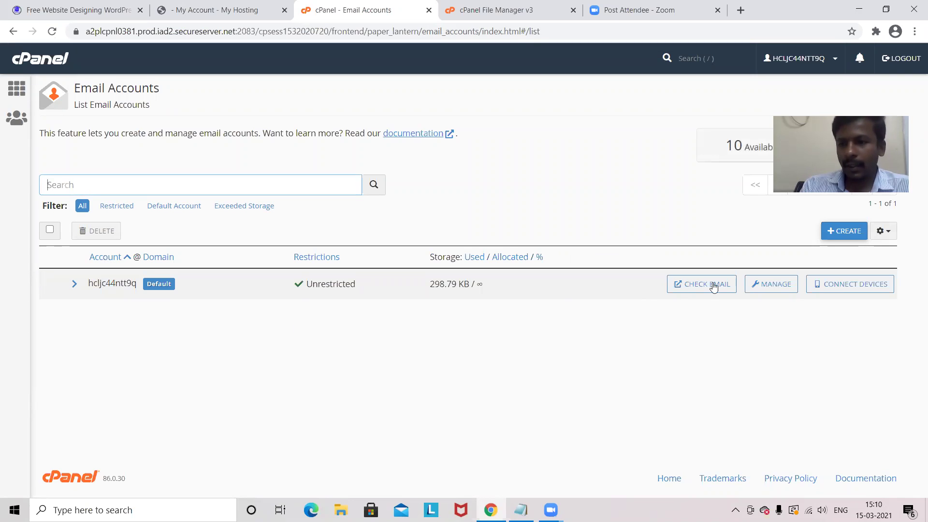
# Start a new email account on the site's domain with its username entered, ready for a password
pyautogui.click(840, 232)
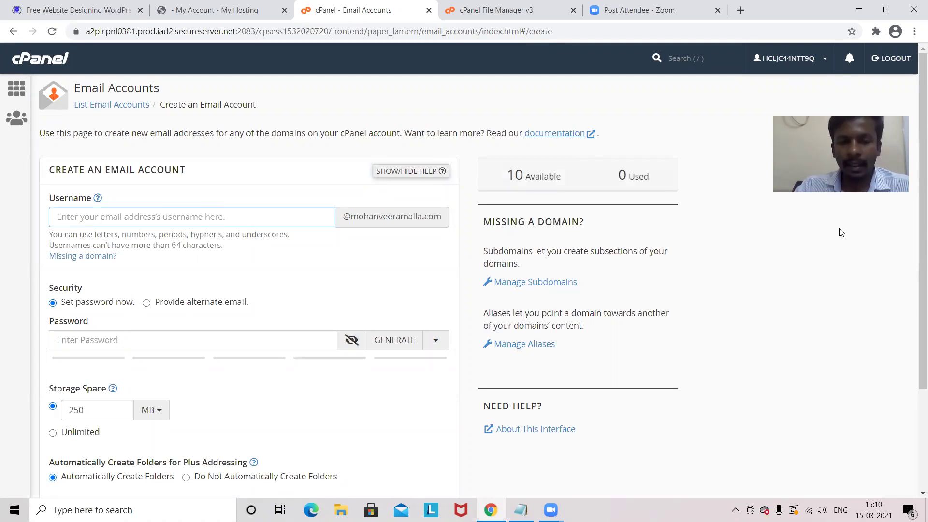
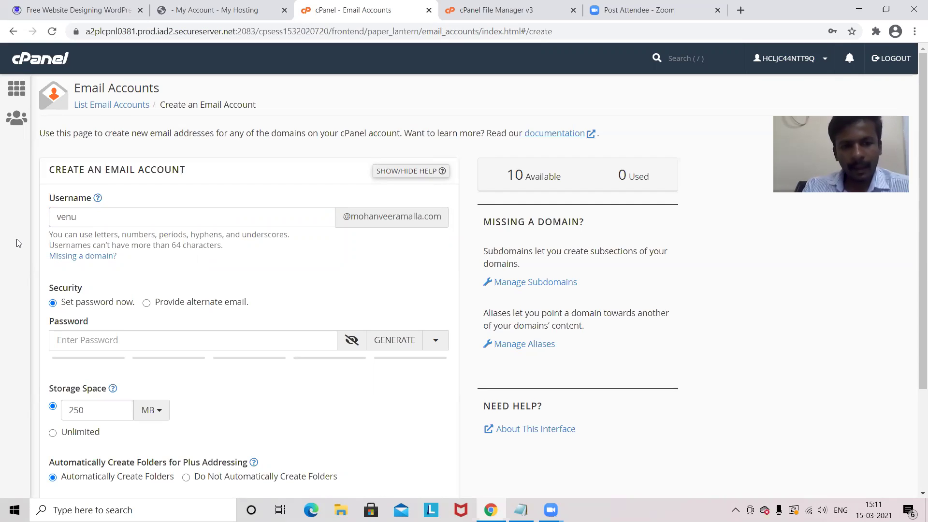
pyautogui.click(143, 344)
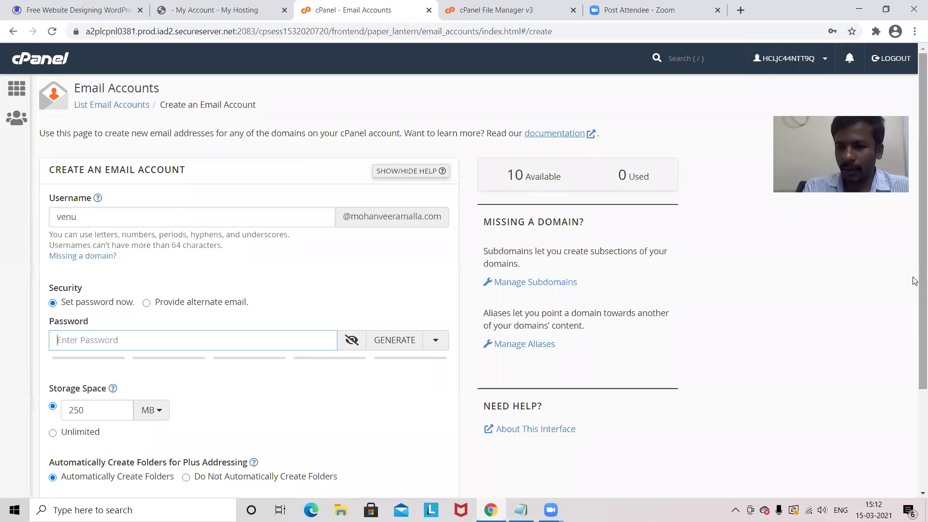
pyautogui.moveTo(915, 308)
pyautogui.mouseDown()
pyautogui.moveTo(915, 457)
pyautogui.moveTo(915, 298)
pyautogui.mouseUp()
pyautogui.scroll(-3, 914, 356)
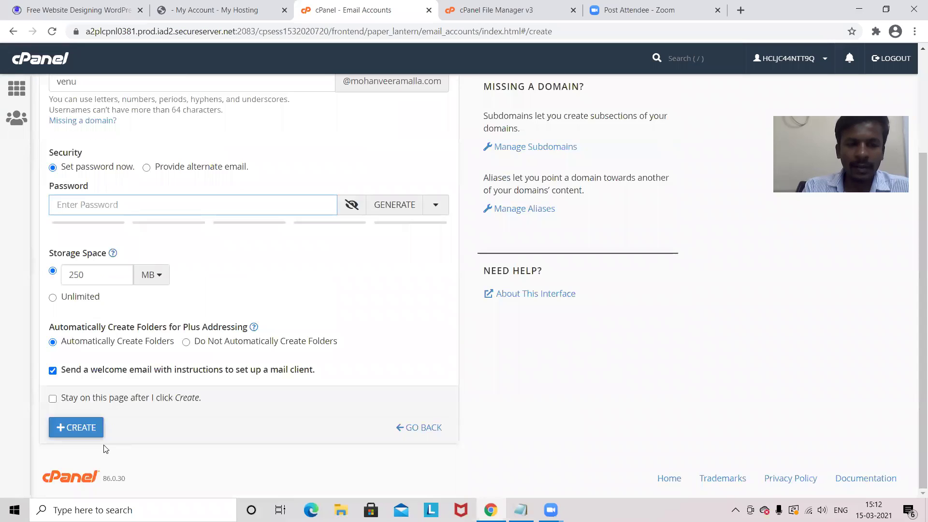
pyautogui.click(98, 441)
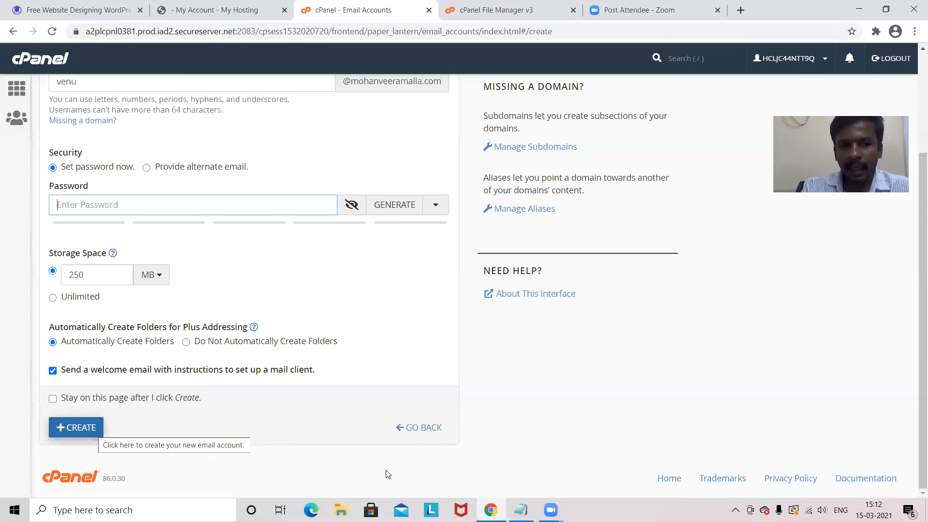
pyautogui.click(518, 392)
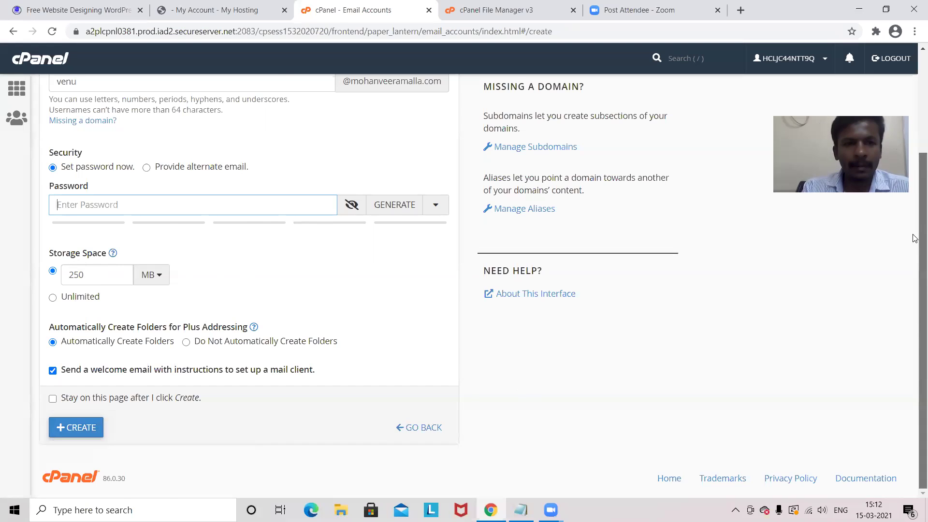
pyautogui.scroll(3, 915, 176)
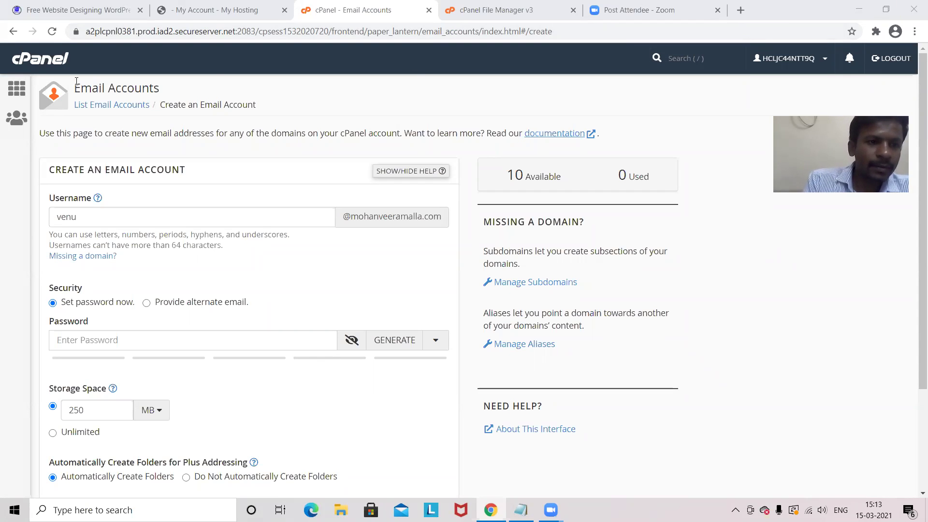
# Return to cPanel Home from the sidebar and scroll down toward Web Applications
pyautogui.click(17, 90)
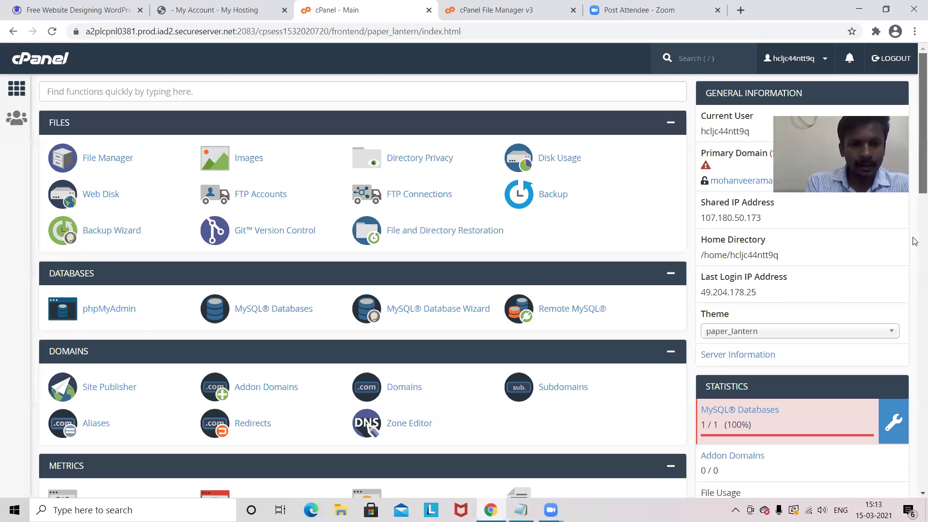
pyautogui.scroll(-5, 915, 237)
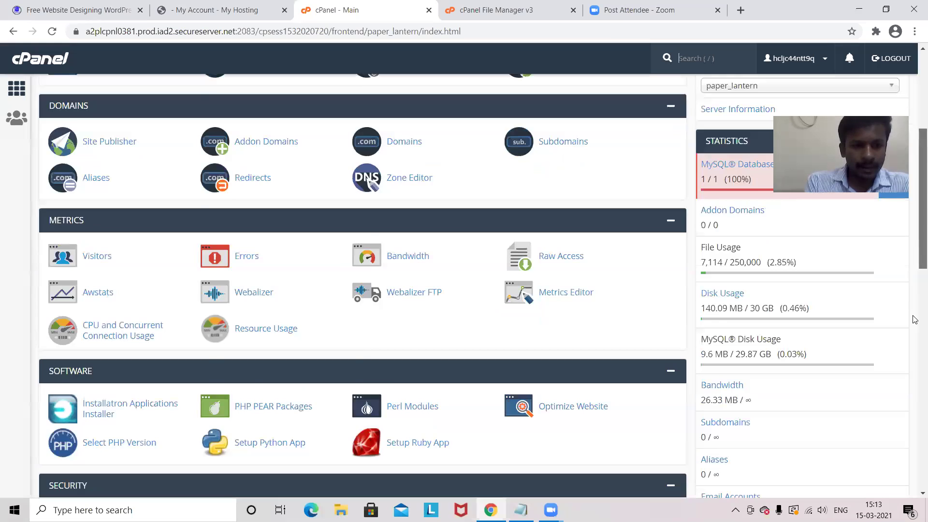
pyautogui.scroll(-7, 915, 333)
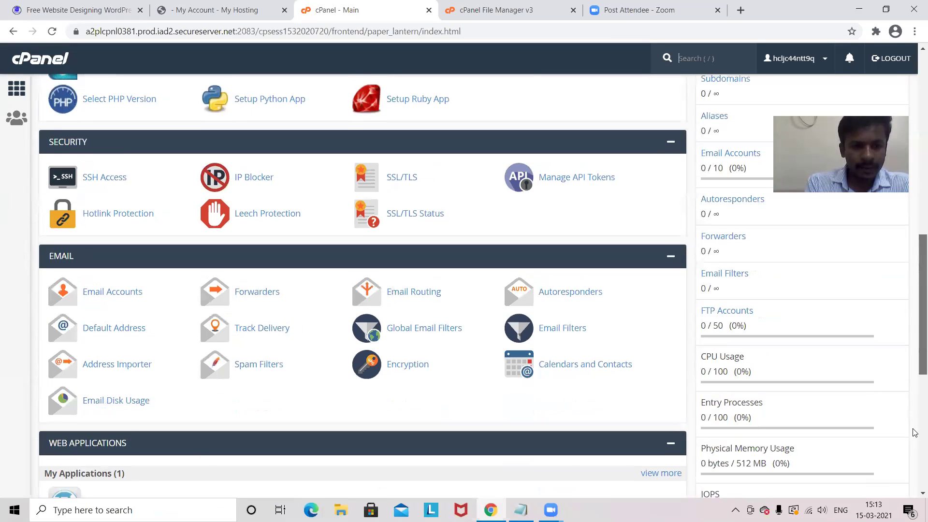
pyautogui.scroll(-6, 916, 441)
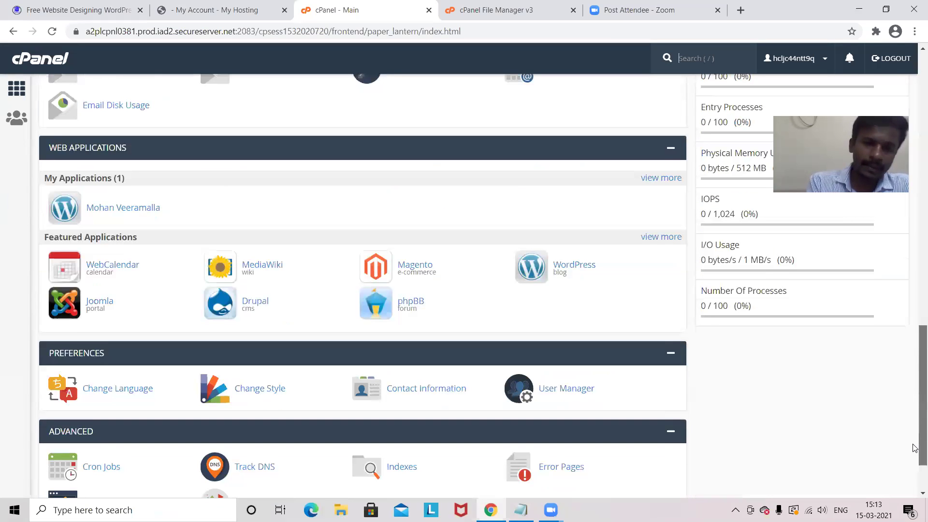
pyautogui.scroll(-1, 669, 467)
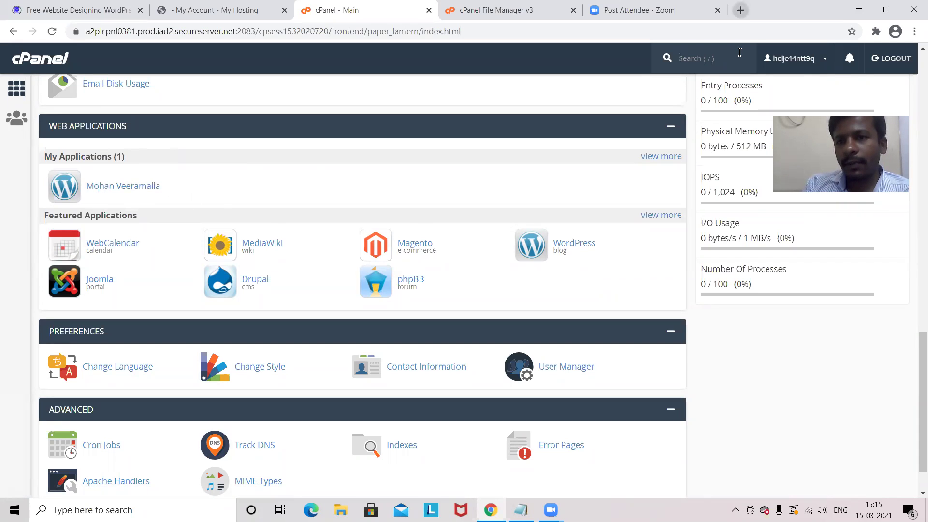
# Load the site's domain in a new browser tab
pyautogui.click(741, 10)
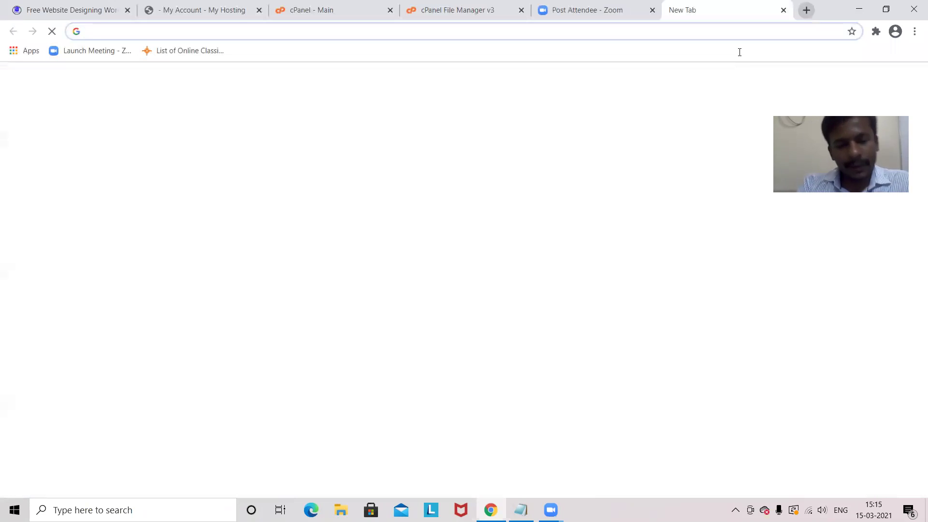
pyautogui.write('mohanveeramalla.com')
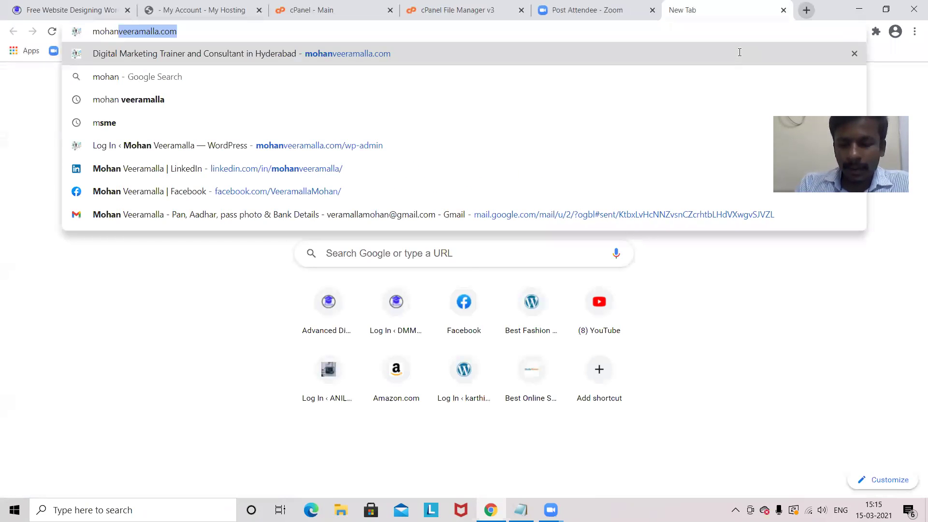
pyautogui.press('Return')
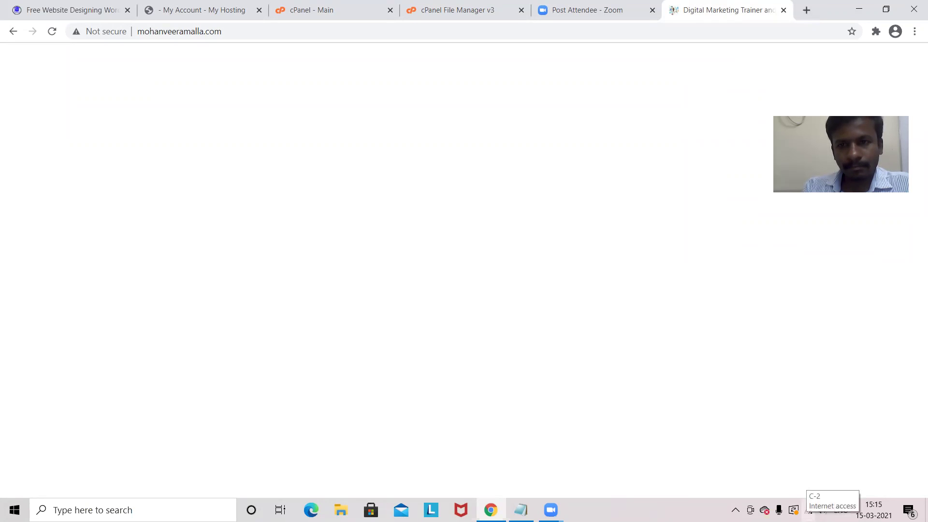
# Check the network connection, reload until the trainer homepage appears, and scroll to Key Stats
pyautogui.click(808, 510)
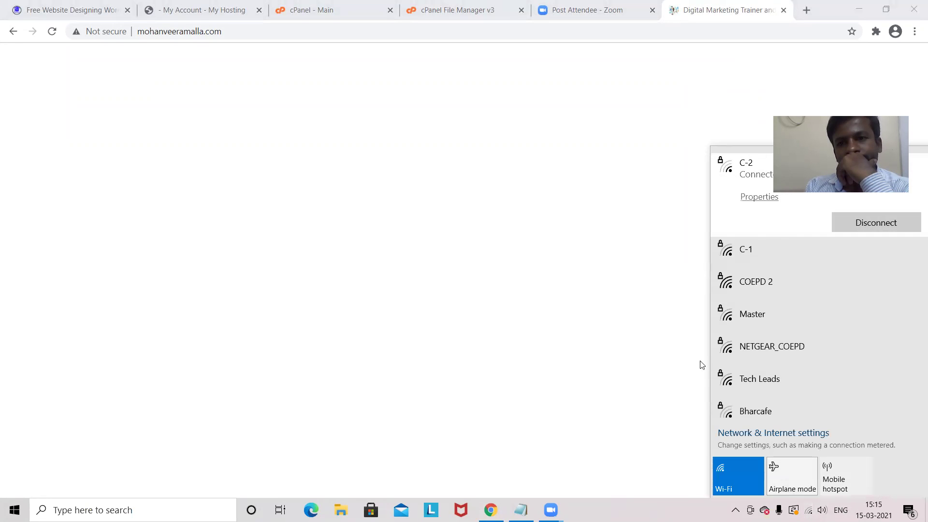
pyautogui.click(655, 128)
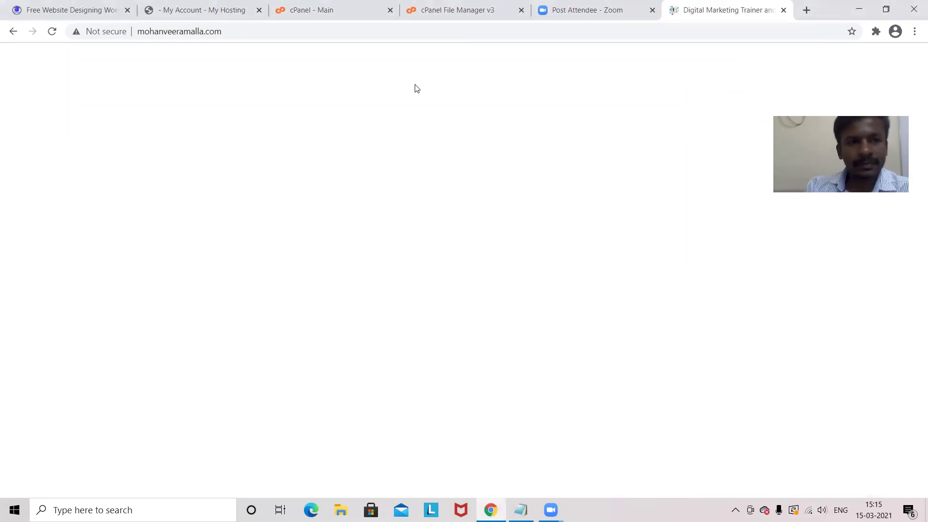
pyautogui.click(53, 32)
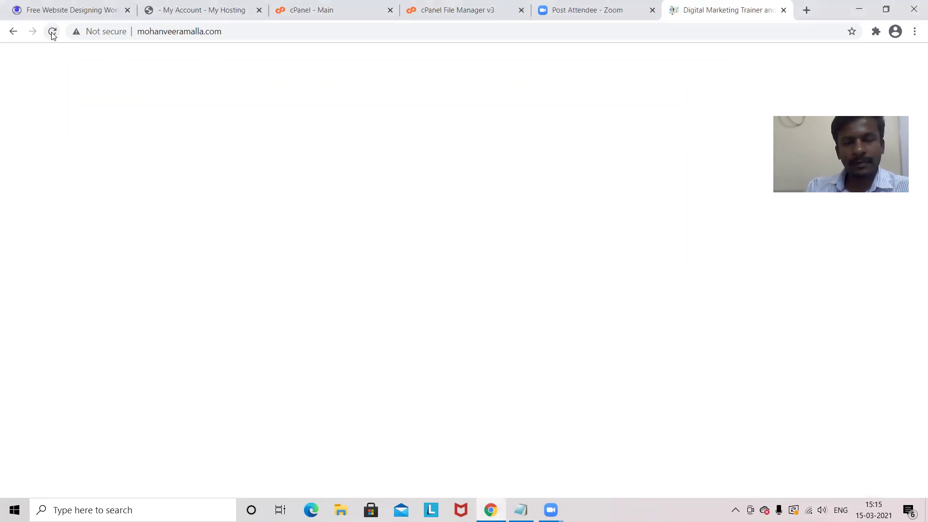
pyautogui.click(53, 32)
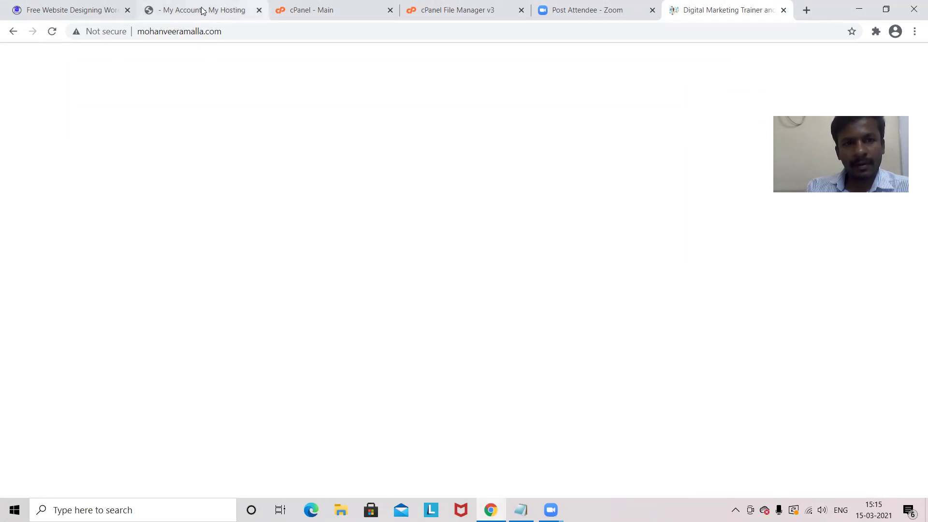
pyautogui.click(246, 33)
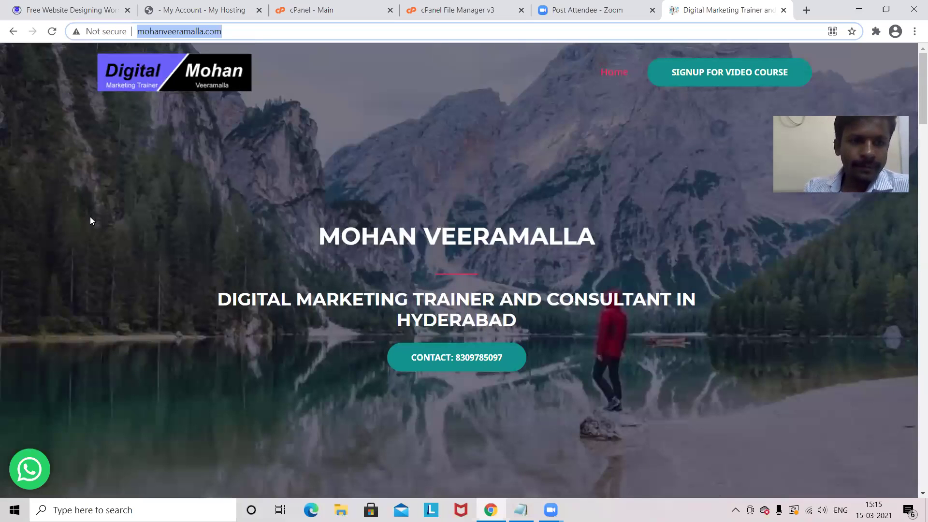
pyautogui.scroll(-1, 90, 222)
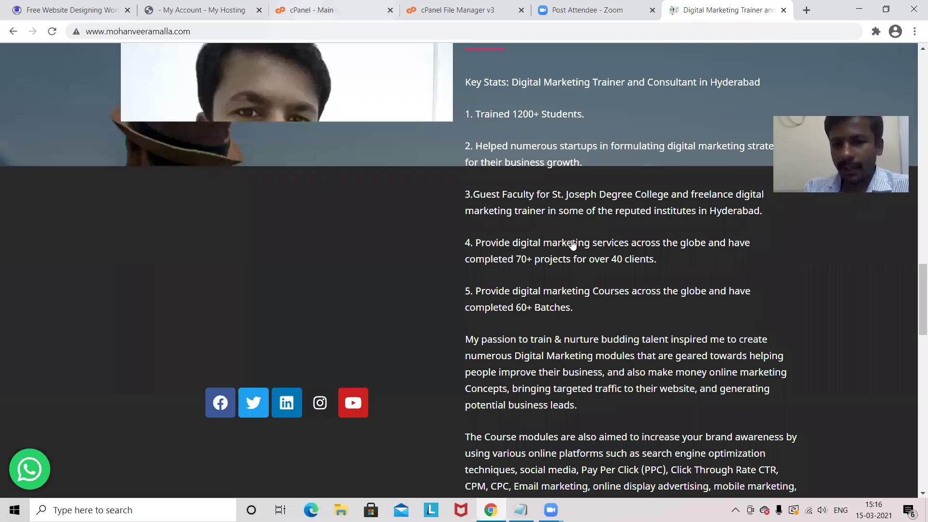
# Switch to the cPanel Main tab and open WordPress under Featured Applications
pyautogui.hotkey('ctrl', '3')
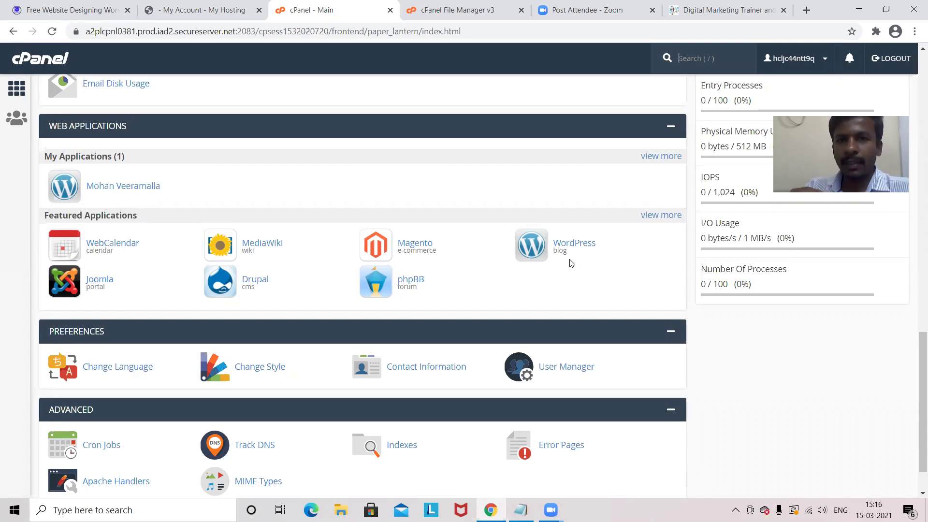
pyautogui.press('/')
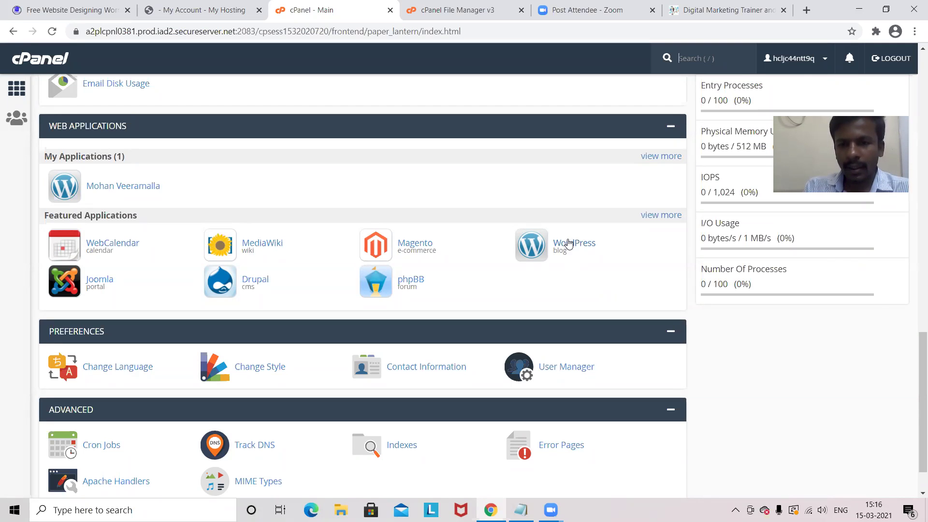
pyautogui.click(570, 245)
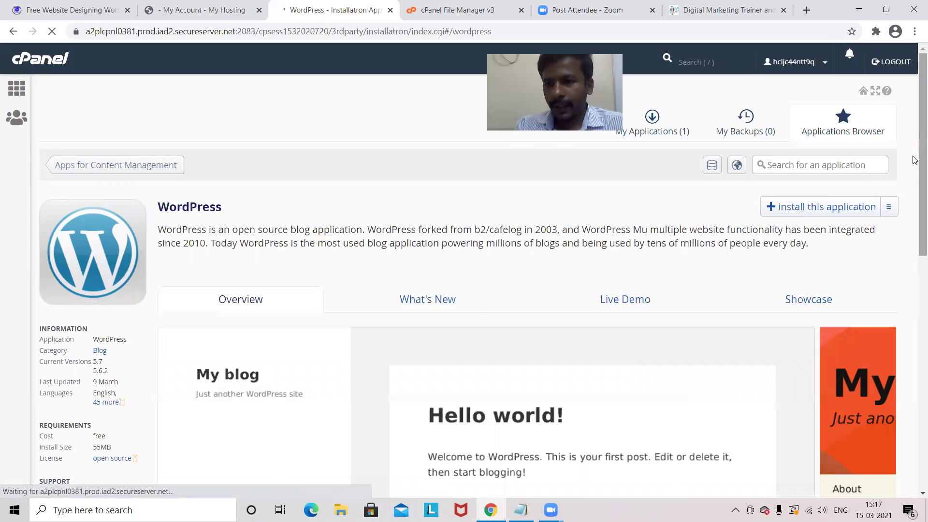
# Scroll through Installatron's WordPress overview to review its 55MB install size and update details
pyautogui.scroll(-1, 915, 160)
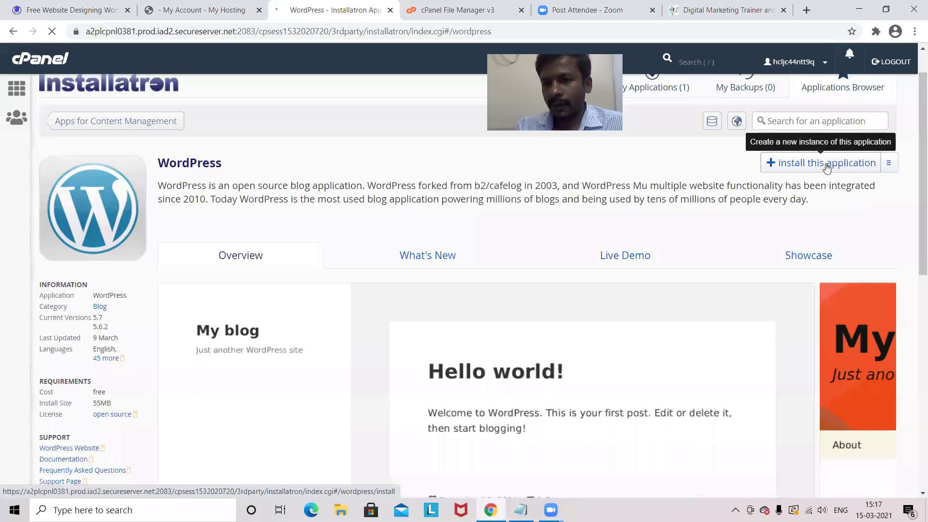
pyautogui.moveTo(915, 152); pyautogui.dragTo(915, 111)
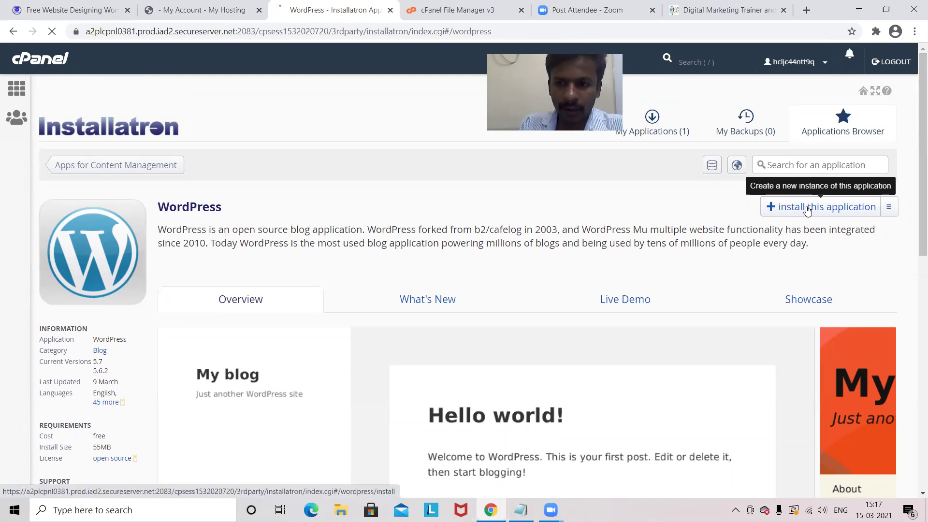
# Begin the WordPress 5.7 English install on the site's www domain in the 'blog' directory
pyautogui.click(807, 208)
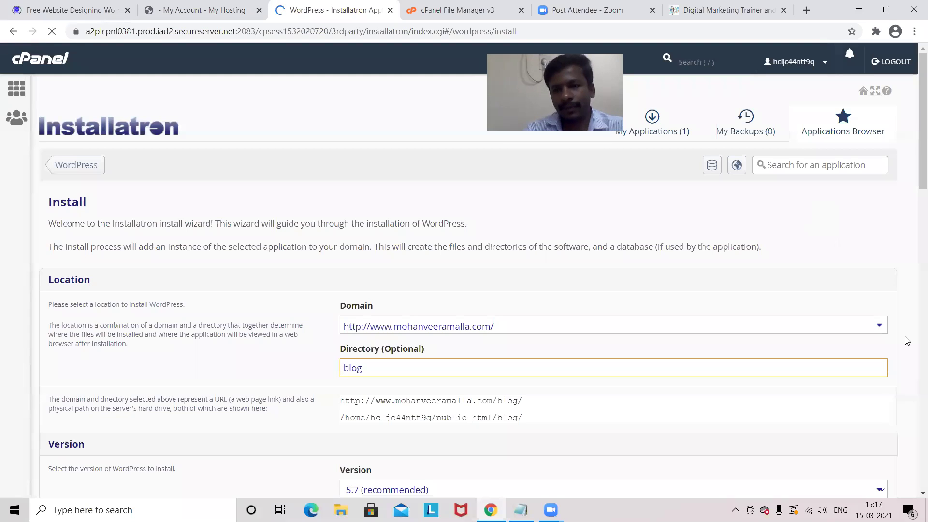
pyautogui.scroll(-2, 915, 136)
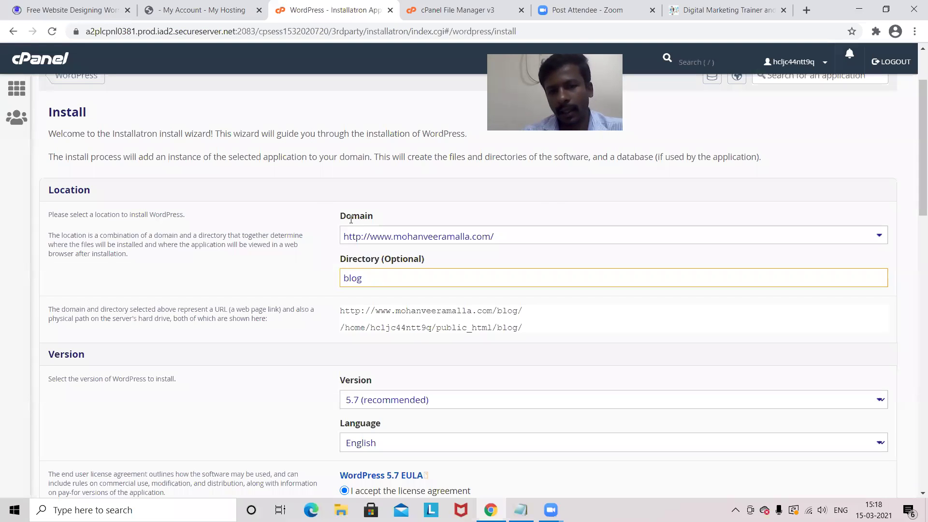
pyautogui.click(867, 237)
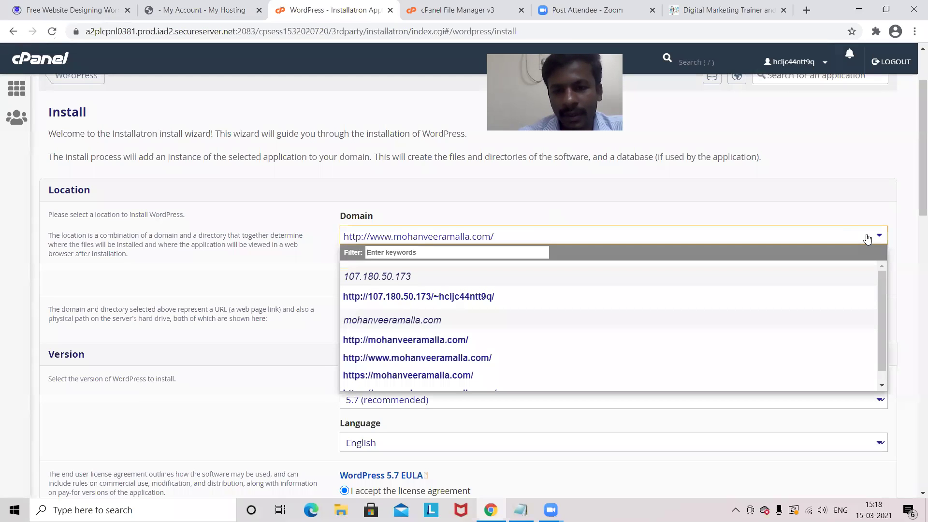
pyautogui.click(845, 219)
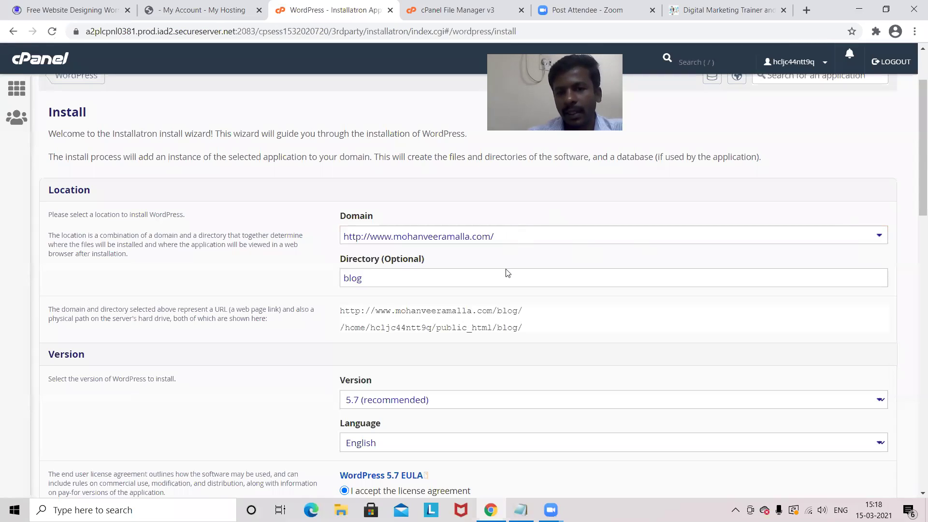
pyautogui.click(382, 280)
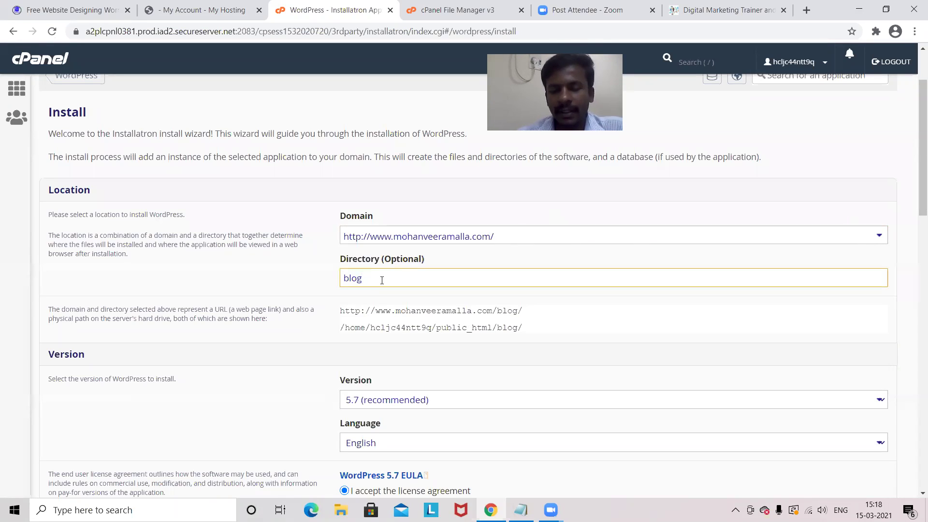